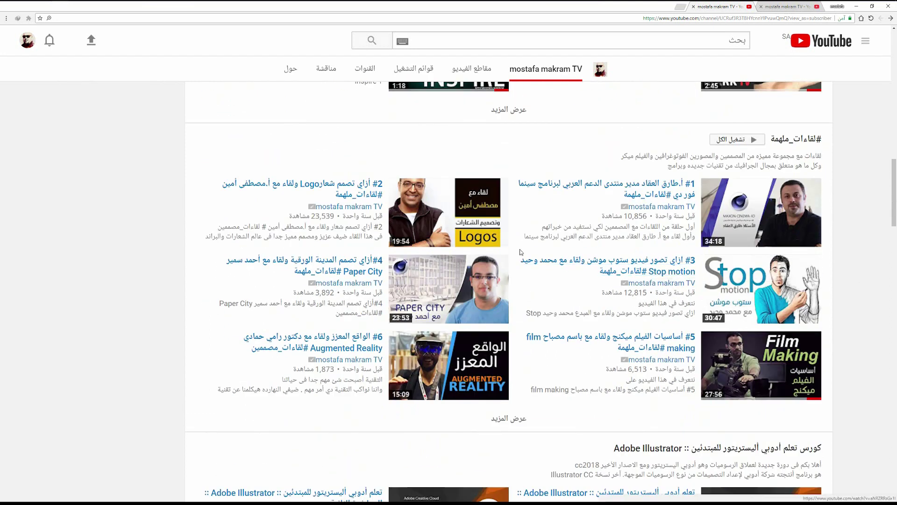
Step: Look through the channel's course playlists down to the Adobe Premiere Pro course, and return to the top of the page
{"action": "scroll", "coordinate": [425, 213], "scroll_direction": "down", "scroll_amount": 2}
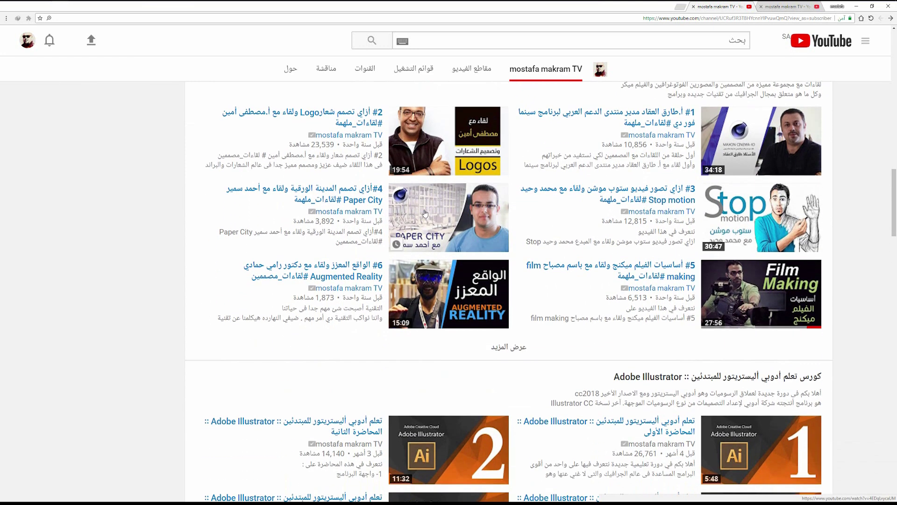
{"action": "scroll", "coordinate": [424, 216], "scroll_direction": "down", "scroll_amount": 5}
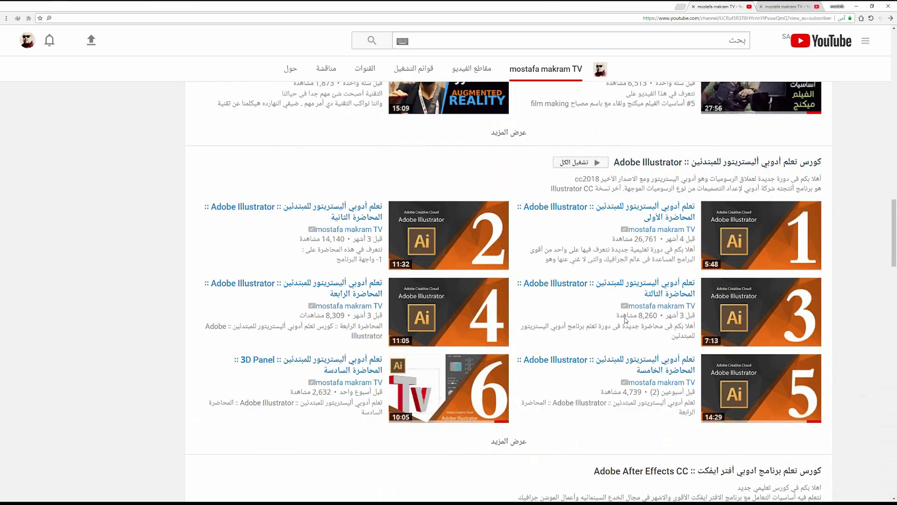
{"action": "scroll", "coordinate": [511, 304], "scroll_direction": "down", "scroll_amount": 2}
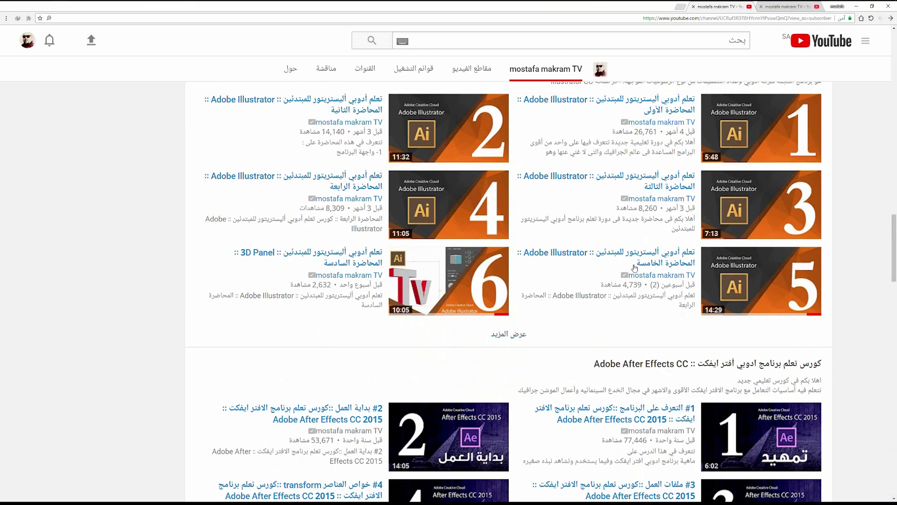
{"action": "scroll", "coordinate": [608, 243], "scroll_direction": "down", "scroll_amount": 2}
{"action": "scroll", "coordinate": [538, 243], "scroll_direction": "down", "scroll_amount": 3}
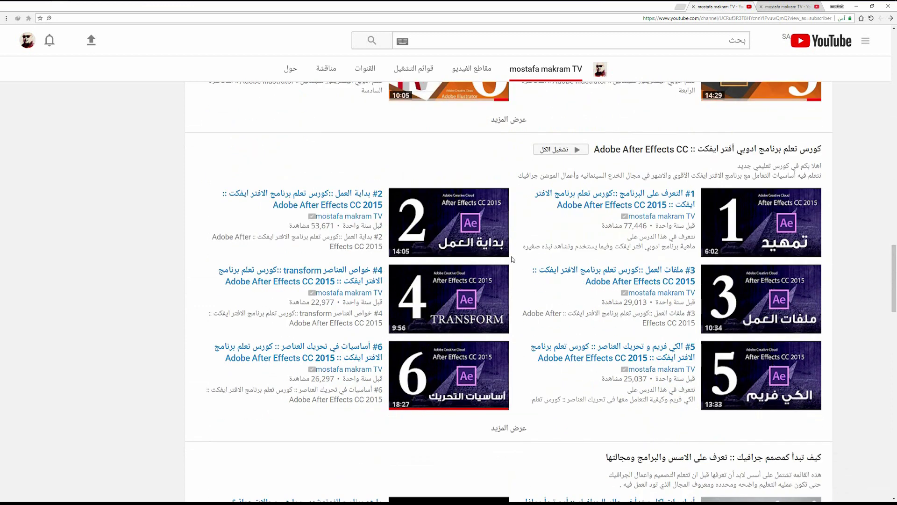
{"action": "scroll", "coordinate": [673, 146], "scroll_direction": "down", "scroll_amount": 6}
{"action": "mouse_move", "coordinate": [607, 174]}
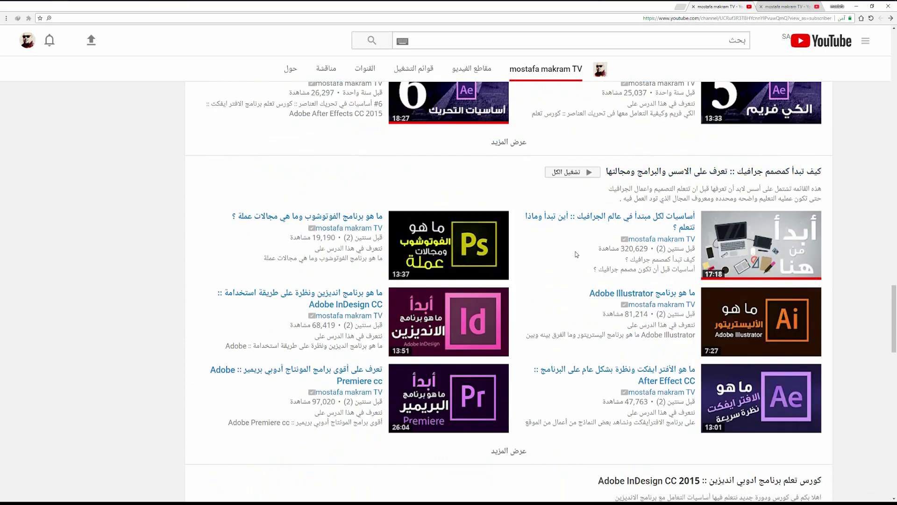
{"action": "scroll", "coordinate": [556, 257], "scroll_direction": "down", "scroll_amount": 2}
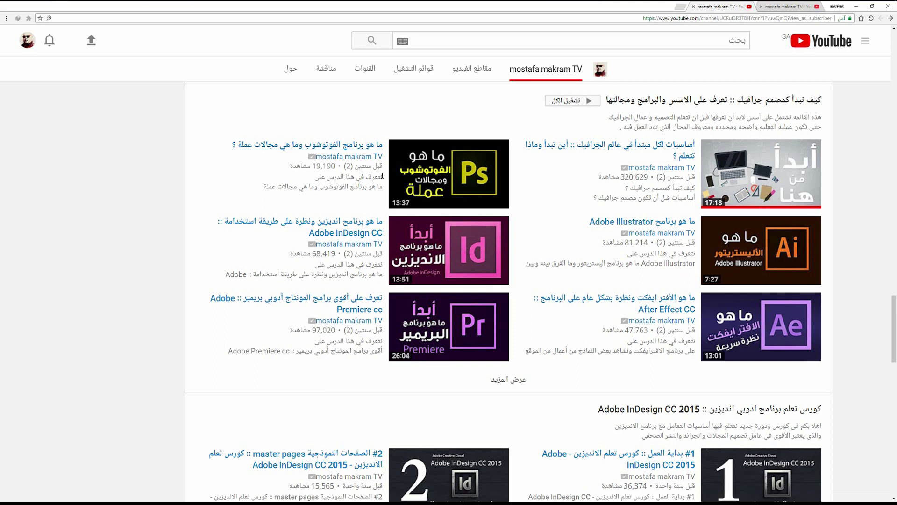
{"action": "scroll", "coordinate": [382, 176], "scroll_direction": "down", "scroll_amount": 5}
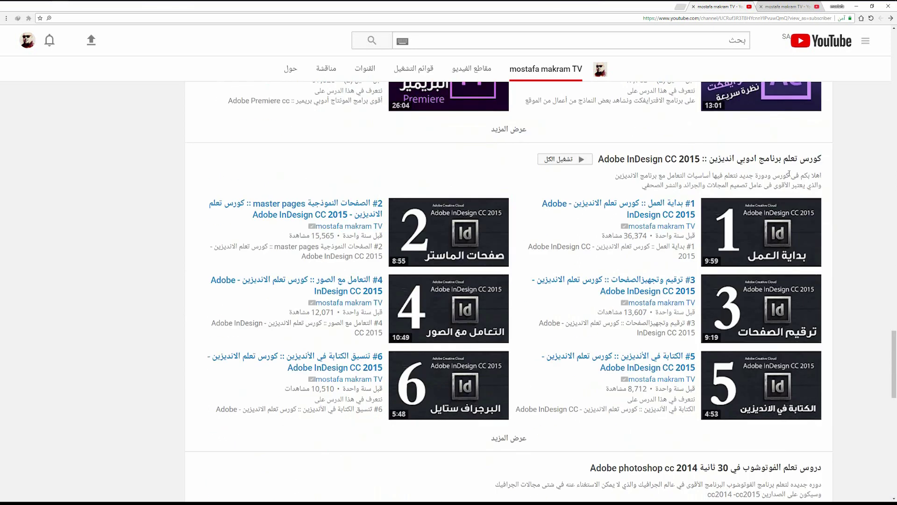
{"action": "scroll", "coordinate": [496, 197], "scroll_direction": "down", "scroll_amount": 2}
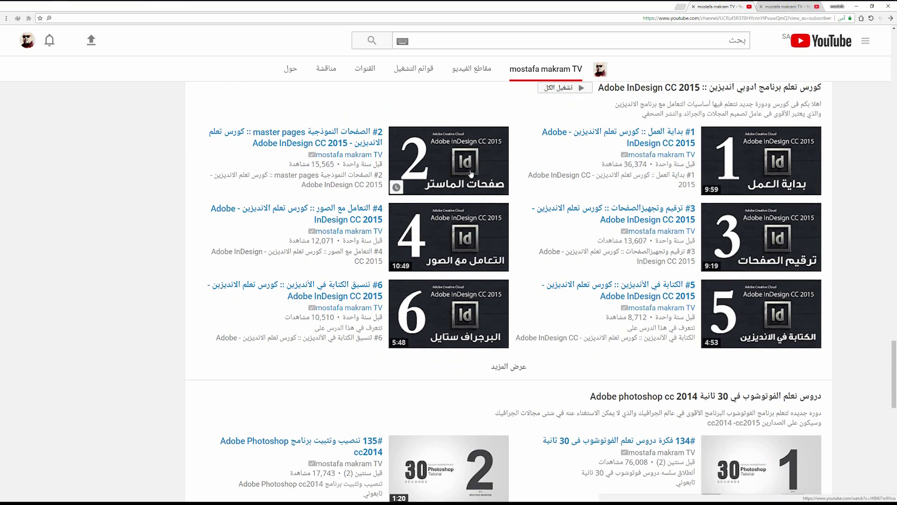
{"action": "scroll", "coordinate": [471, 174], "scroll_direction": "down", "scroll_amount": 7}
{"action": "scroll", "coordinate": [782, 189], "scroll_direction": "up", "scroll_amount": 2}
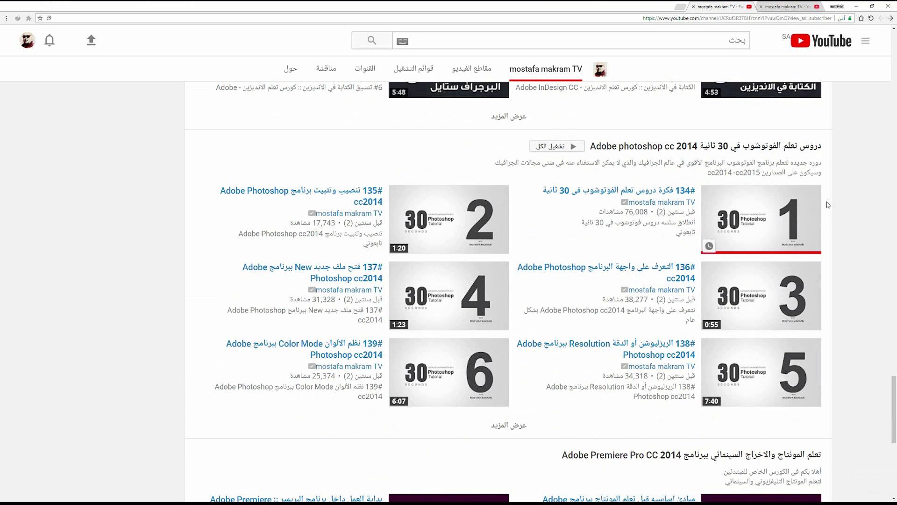
{"action": "scroll", "coordinate": [717, 337], "scroll_direction": "down", "scroll_amount": 7}
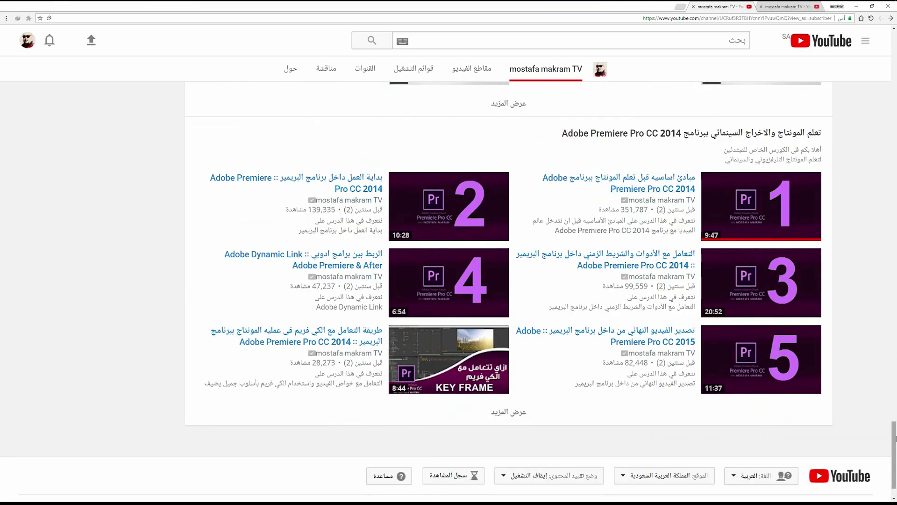
{"action": "left_click", "coordinate": [893, 247]}
{"action": "left_click_drag", "start_coordinate": [893, 246], "coordinate": [893, 47]}
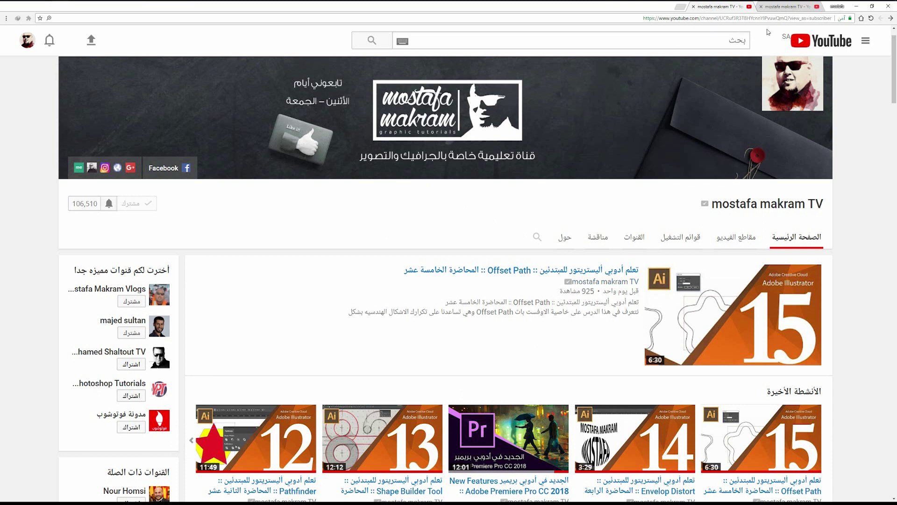
Step: Switch to the same channel in YouTube's other layout and look through its playlists
{"action": "left_click", "coordinate": [773, 9]}
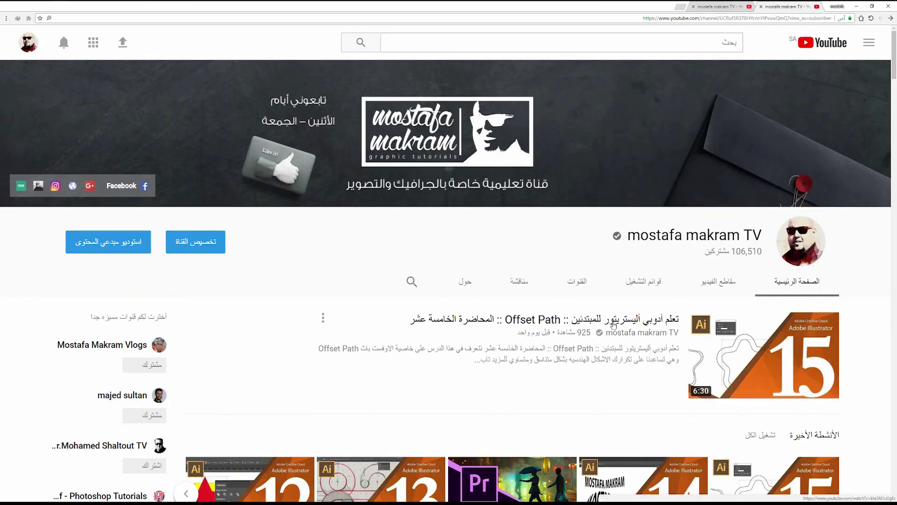
{"action": "scroll", "coordinate": [648, 284], "scroll_direction": "down", "scroll_amount": 8}
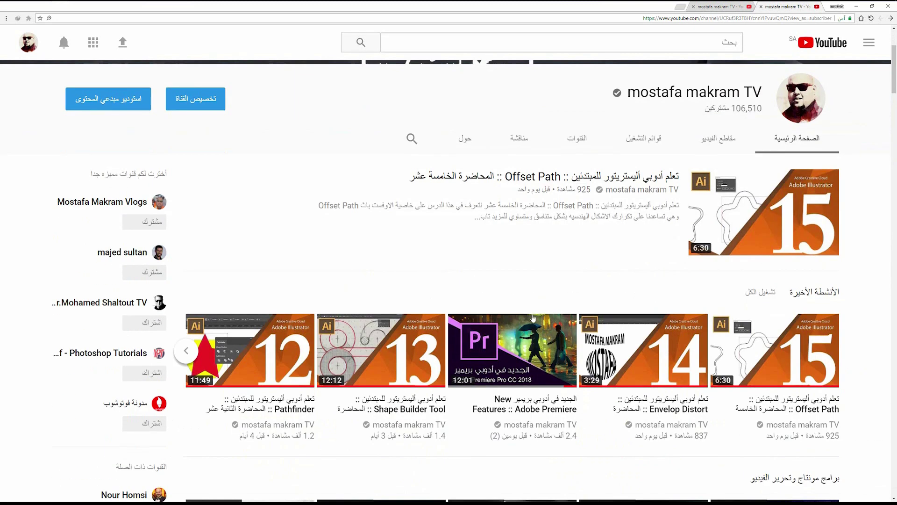
{"action": "scroll", "coordinate": [648, 284], "scroll_direction": "down", "scroll_amount": 5}
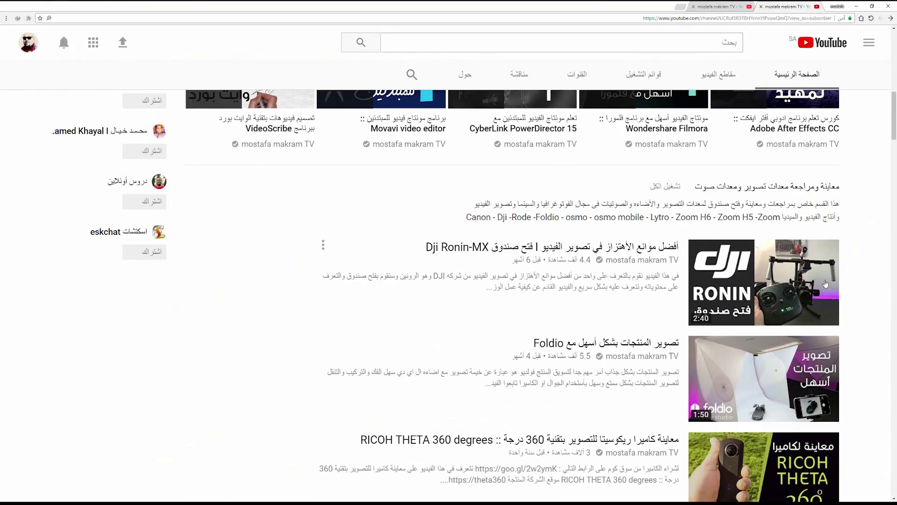
{"action": "scroll", "coordinate": [233, 278], "scroll_direction": "down", "scroll_amount": 8}
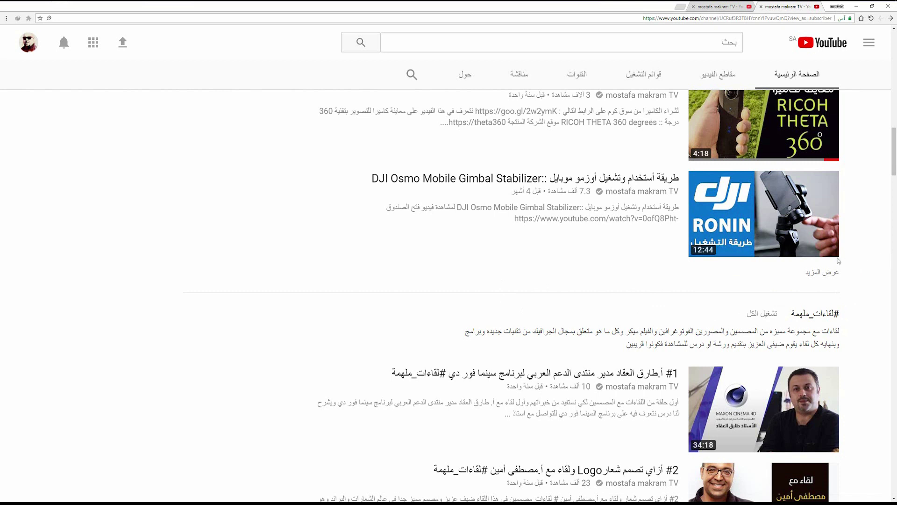
{"action": "scroll", "coordinate": [867, 363], "scroll_direction": "down", "scroll_amount": 8}
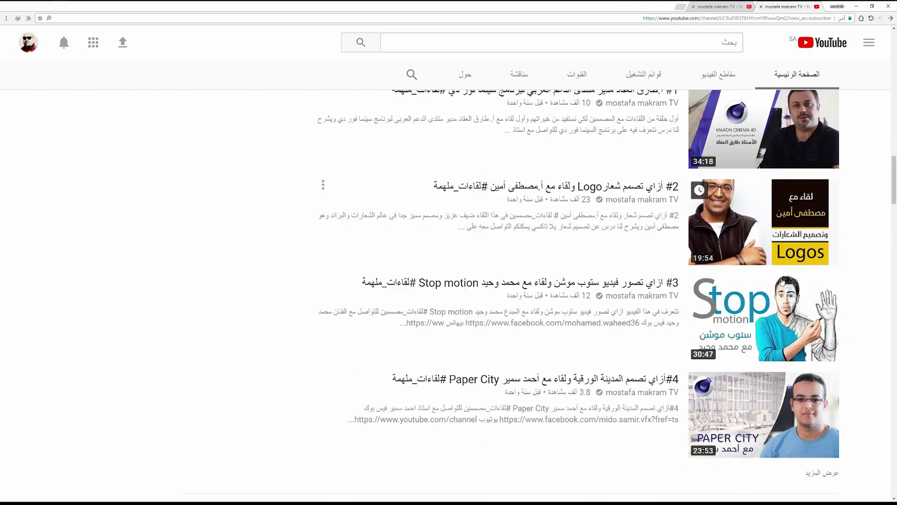
{"action": "scroll", "coordinate": [604, 182], "scroll_direction": "up", "scroll_amount": 11}
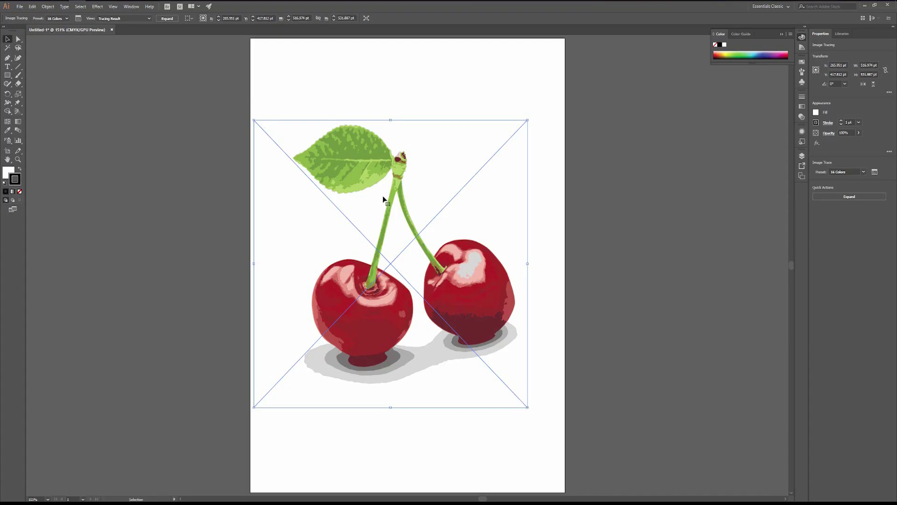
Step: Delete the traced cherry image and place the Arabic calligraphy JPG from the Ai les16 folder on the artboard
{"action": "key", "text": "Delete"}
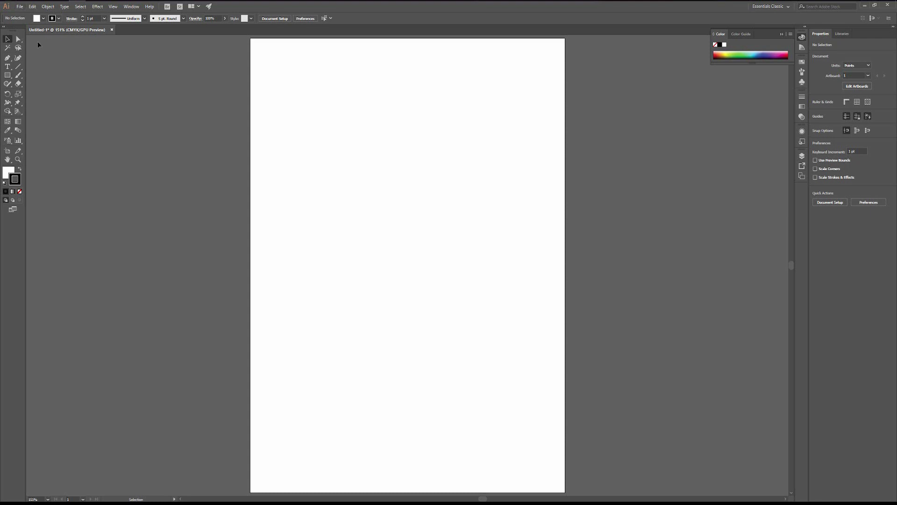
{"action": "left_click", "coordinate": [20, 7]}
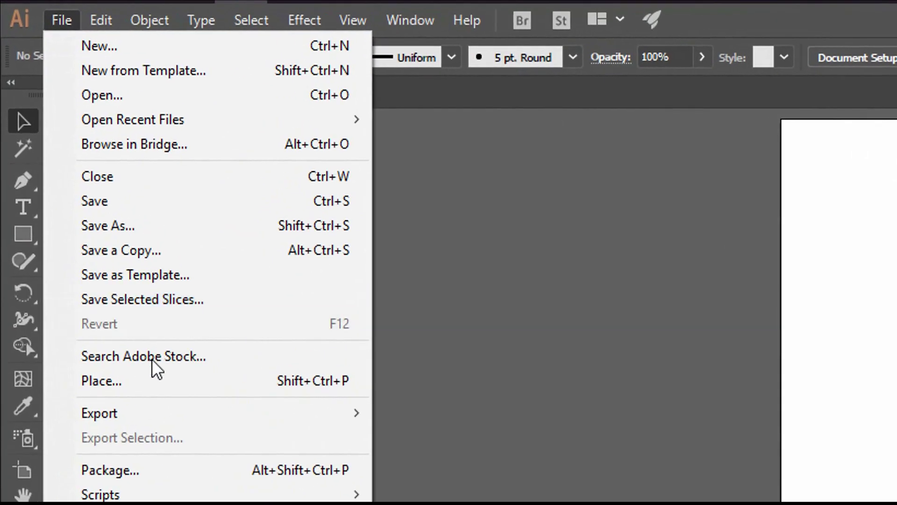
{"action": "left_click", "coordinate": [121, 381]}
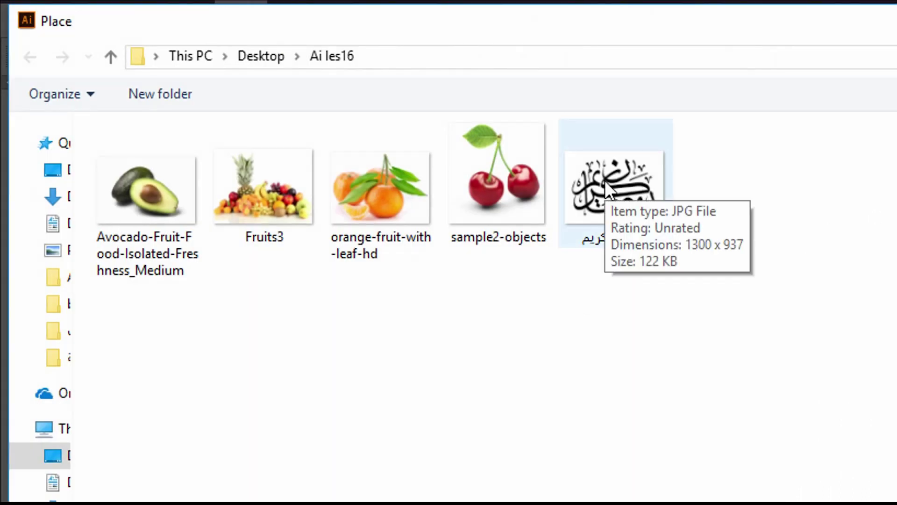
{"action": "left_click", "coordinate": [517, 395]}
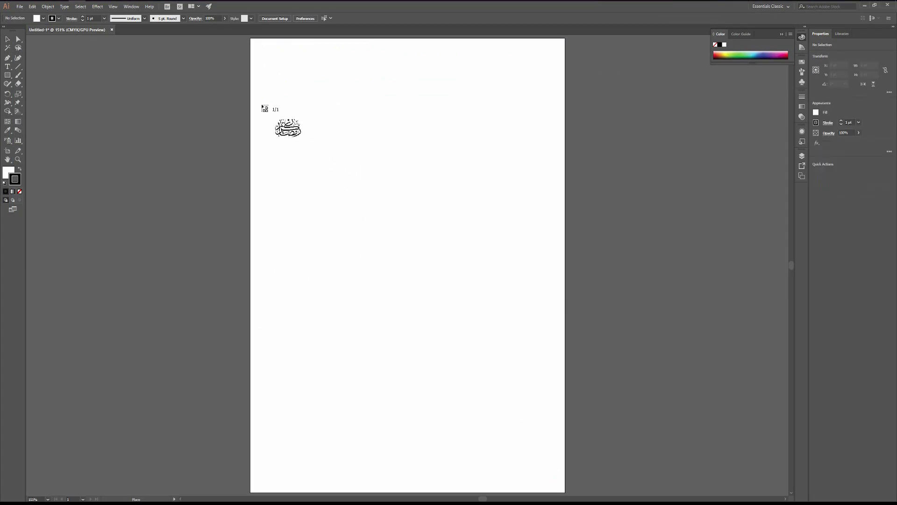
{"action": "left_click", "coordinate": [272, 110]}
Step: Scale the placed calligraphy image down to about 540 × 389 pt and move it partly off the artboard's left edge
{"action": "key", "text": "ctrl+minus"}
{"action": "key", "text": "ctrl+minus"}
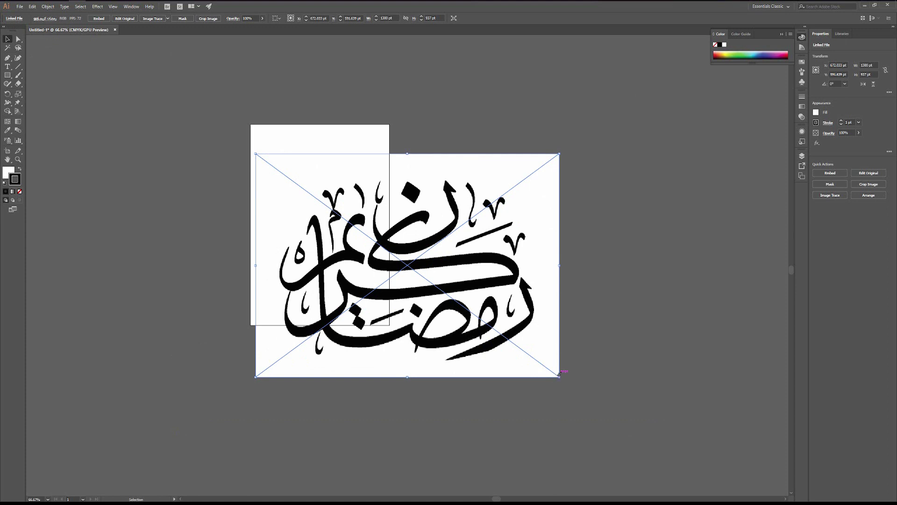
{"action": "left_click_drag", "start_coordinate": [561, 376], "coordinate": [382, 246]}
{"action": "key", "text": "ctrl+plus"}
{"action": "key", "text": "ctrl+plus"}
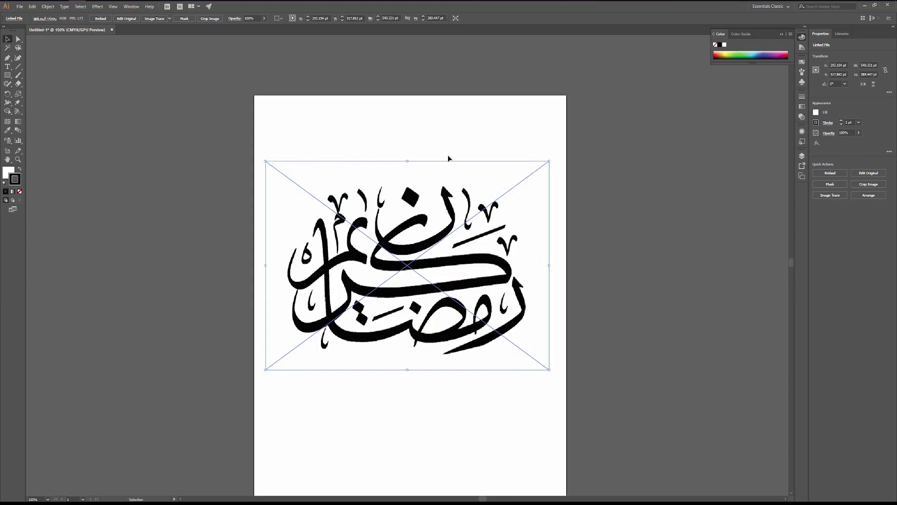
{"action": "left_click_drag", "start_coordinate": [423, 212], "coordinate": [258, 169]}
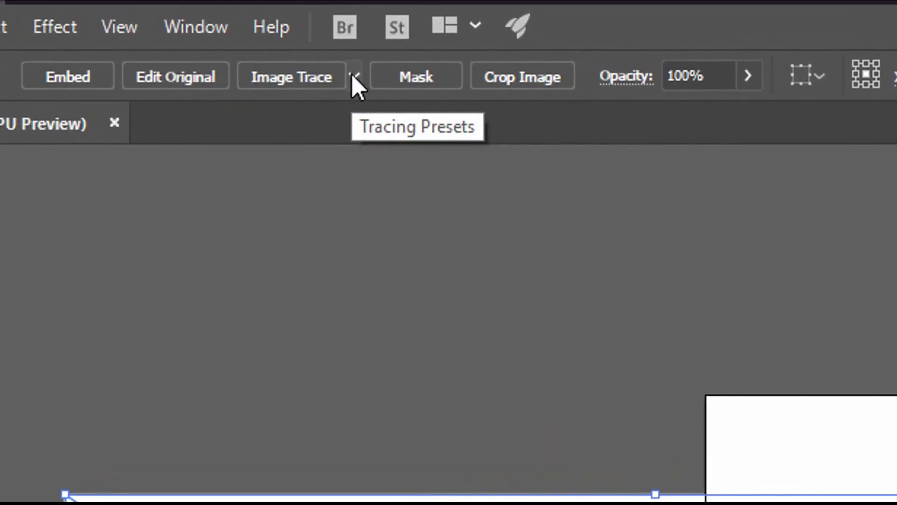
Step: Review the tracing presets, nudge the calligraphy image slightly, and apply Image Trace with the default preset
{"action": "left_click", "coordinate": [355, 77]}
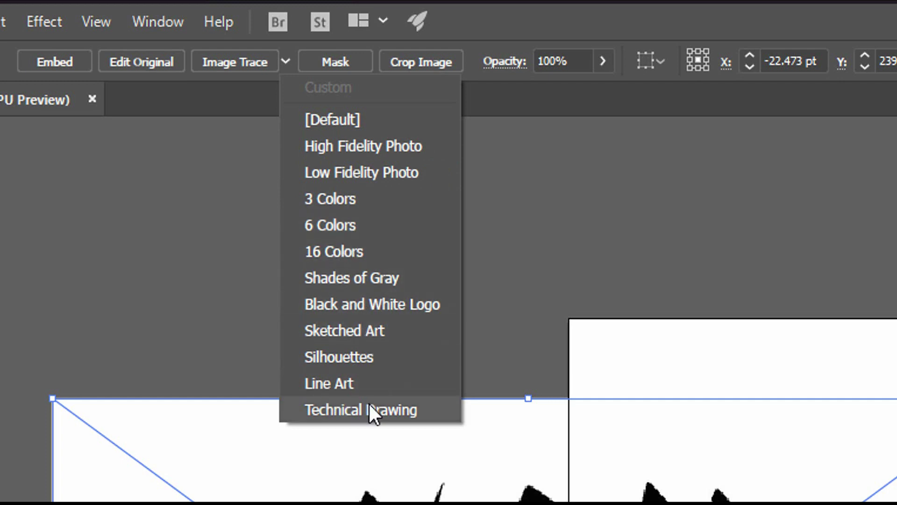
{"action": "left_click", "coordinate": [630, 425]}
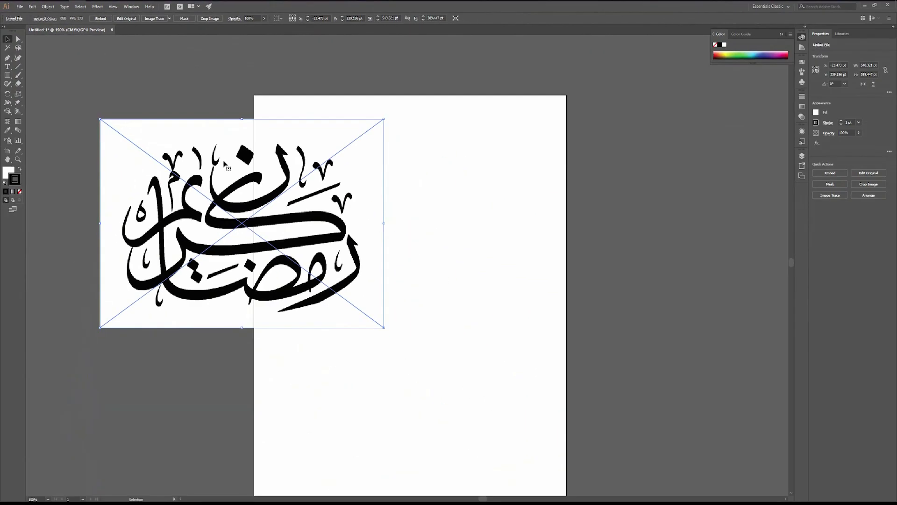
{"action": "left_click_drag", "start_coordinate": [225, 163], "coordinate": [232, 157]}
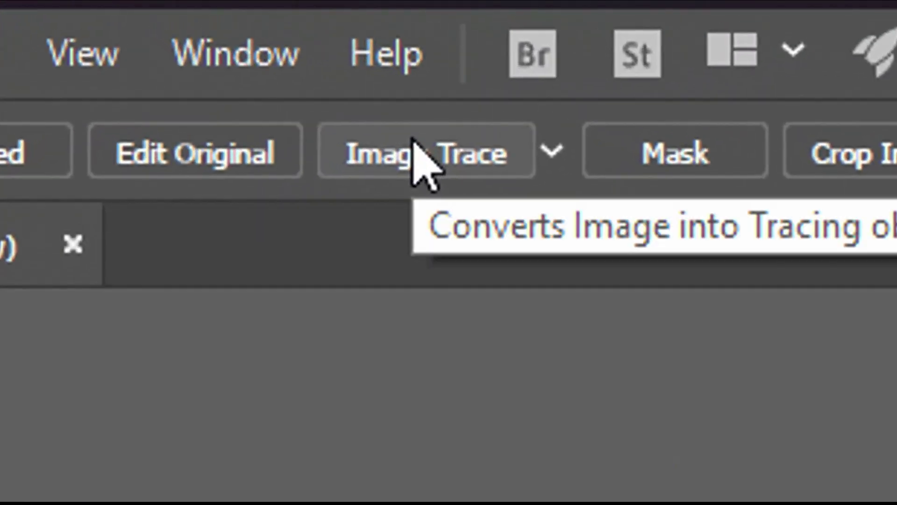
{"action": "left_click", "coordinate": [412, 140]}
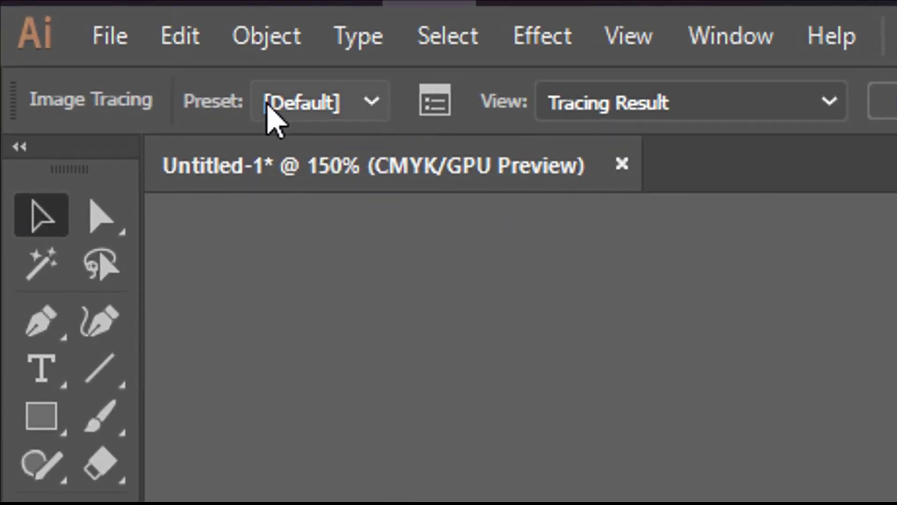
Step: Keep the [Default] tracing preset and expand the calligraphy tracing into editable vector paths
{"action": "left_click", "coordinate": [386, 99]}
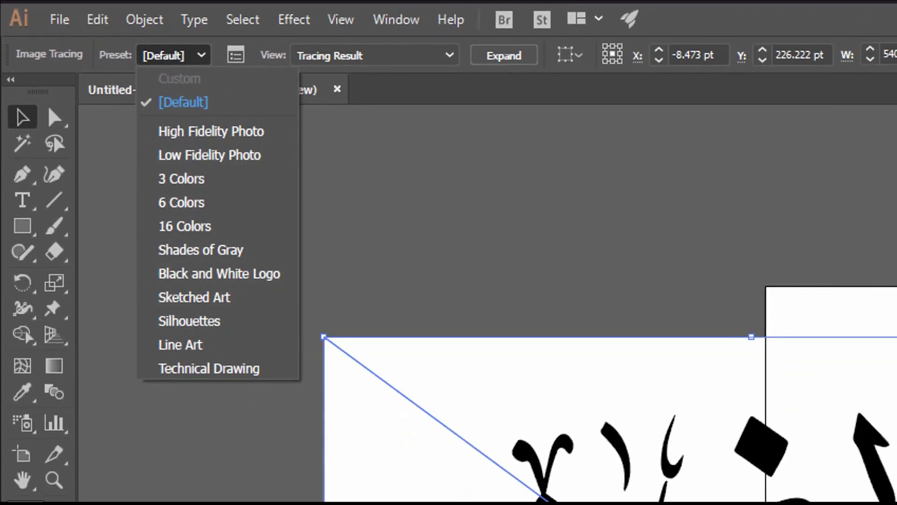
{"action": "left_click", "coordinate": [47, 105]}
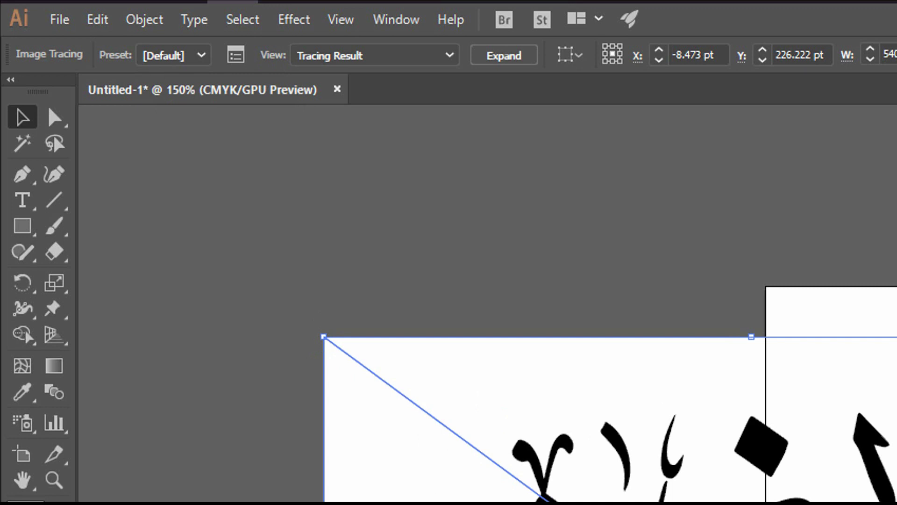
{"action": "left_click", "coordinate": [265, 78]}
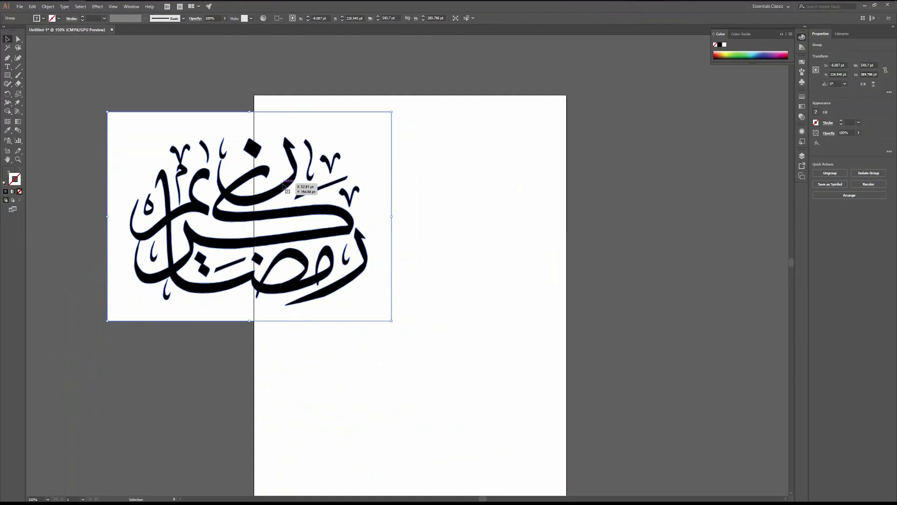
Step: Remove the white background and the enclosed white areas from the expanded calligraphy with the Shape Builder tool
{"action": "key", "text": "a"}
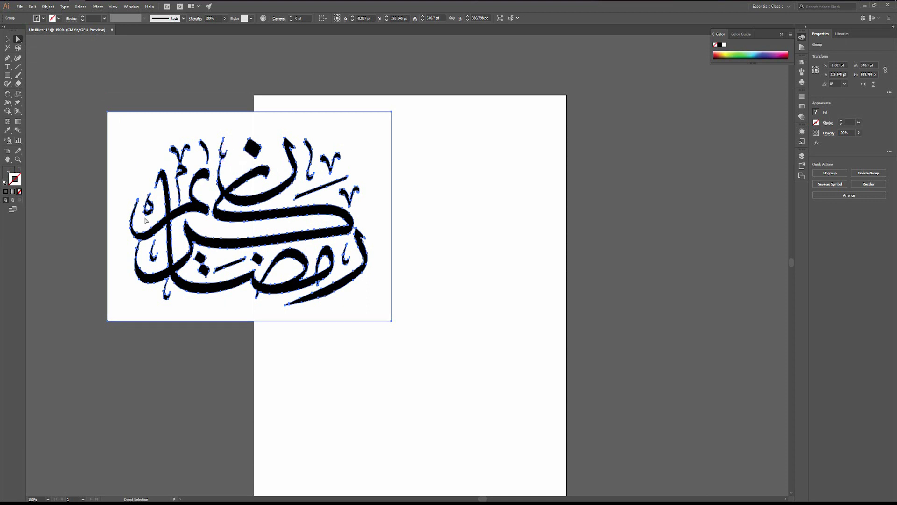
{"action": "key", "text": "v"}
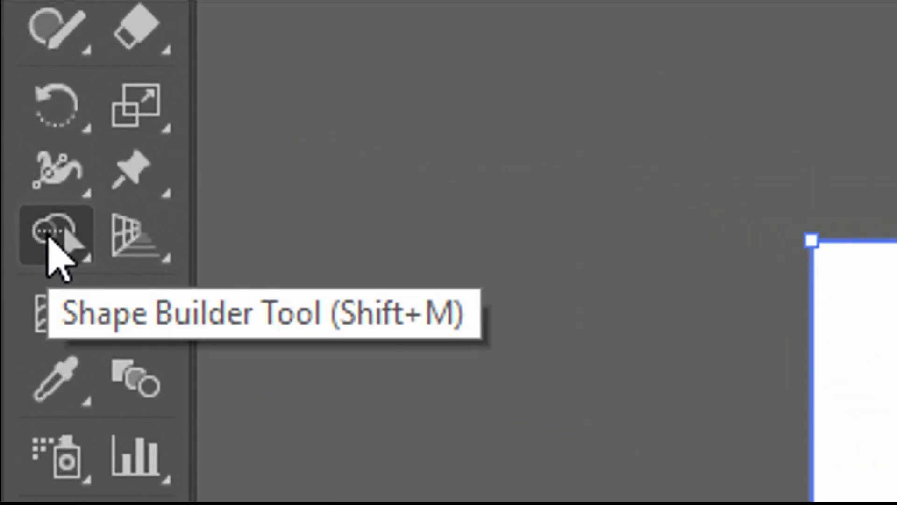
{"action": "left_click", "coordinate": [54, 234]}
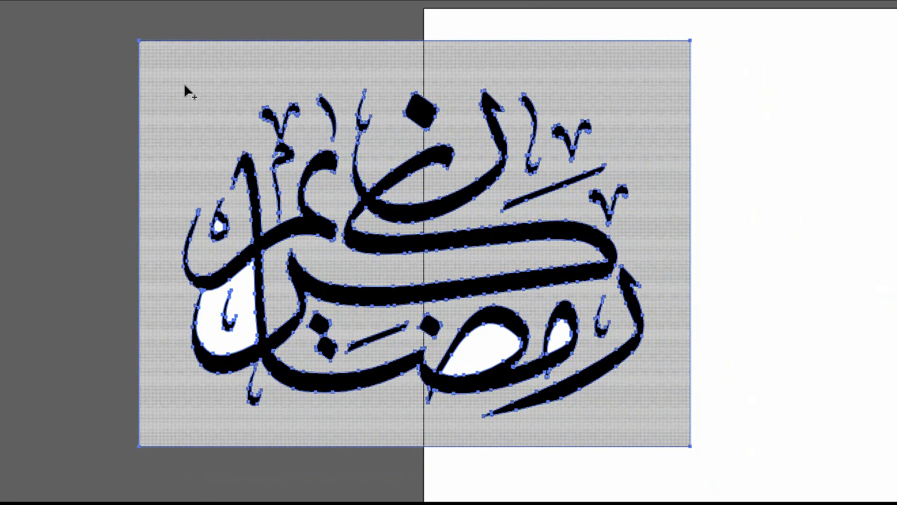
{"action": "left_click", "coordinate": [228, 81], "text": "alt"}
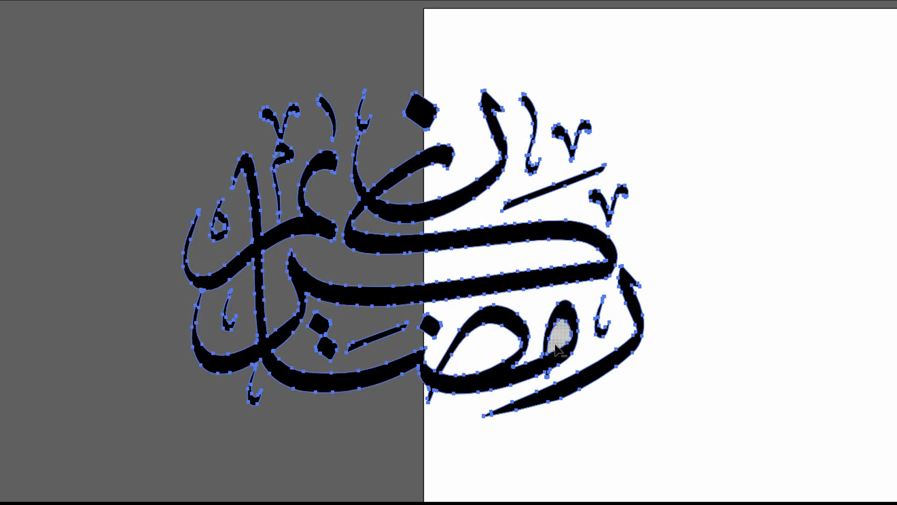
Step: Move the cleaned calligraphy over the artboard's right edge, and reposition it inside the upper half of the artboard
{"action": "key", "text": "v"}
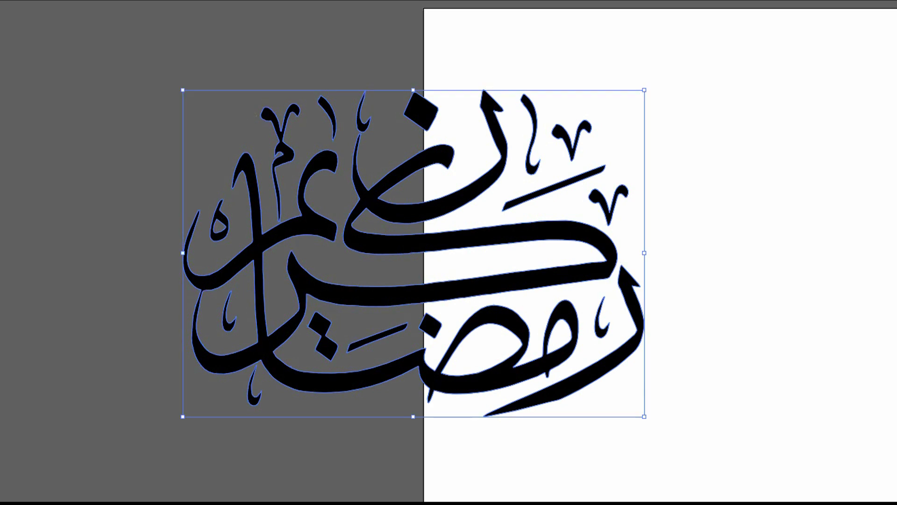
{"action": "left_click_drag", "start_coordinate": [418, 180], "coordinate": [888, 205]}
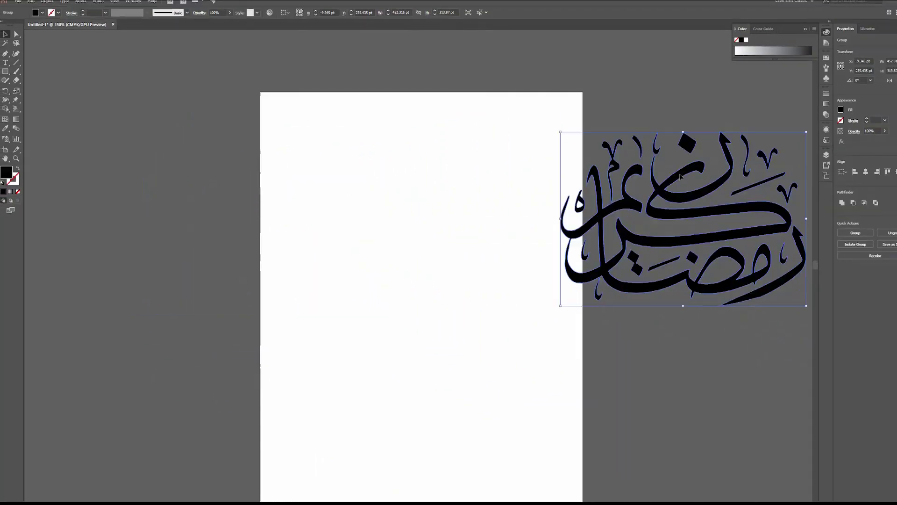
{"action": "key", "text": "ctrl+minus"}
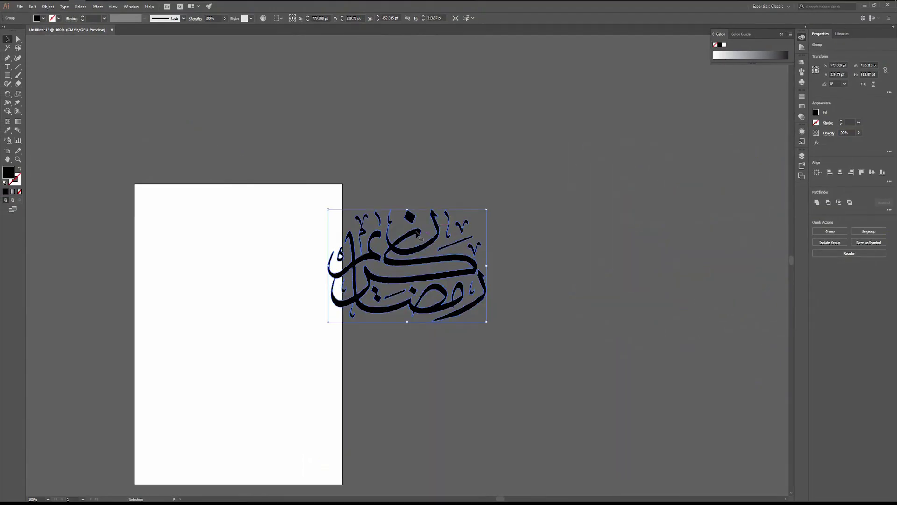
{"action": "left_click_drag", "start_coordinate": [417, 234], "coordinate": [242, 260]}
{"action": "key", "text": "a"}
{"action": "key", "text": "ctrl+plus"}
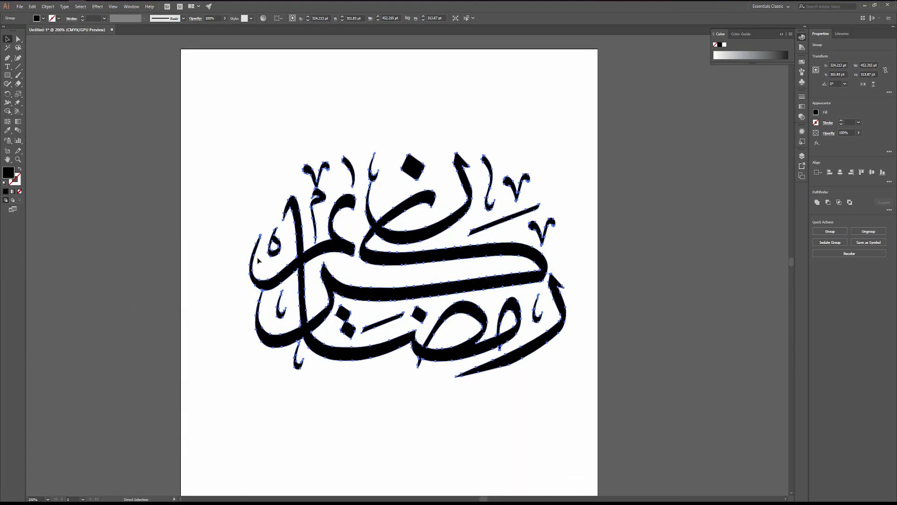
{"action": "key", "text": "v"}
{"action": "scroll", "coordinate": [415, 161], "scroll_direction": "up", "scroll_amount": 1}
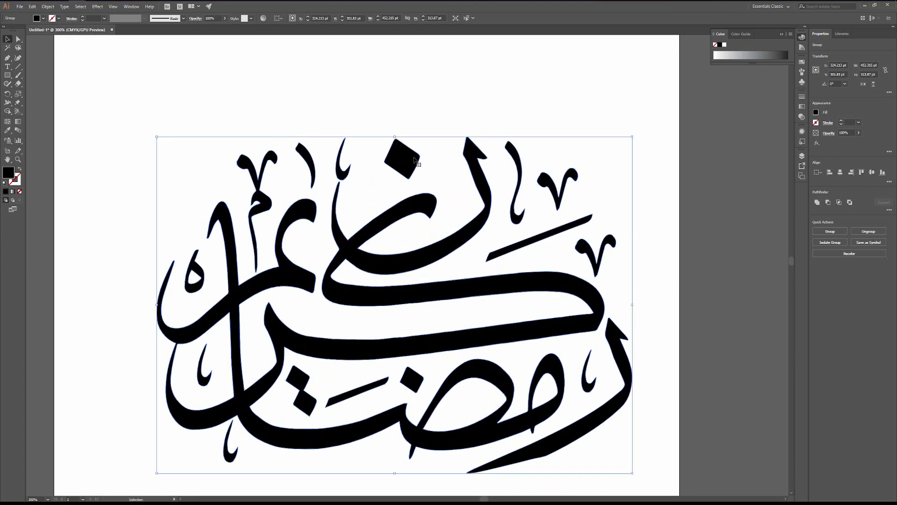
Step: Isolate the calligraphy group and pull the top corner of the uppermost diamond dot upward into an elongated point
{"action": "double_click", "coordinate": [414, 161]}
{"action": "left_click", "coordinate": [19, 39]}
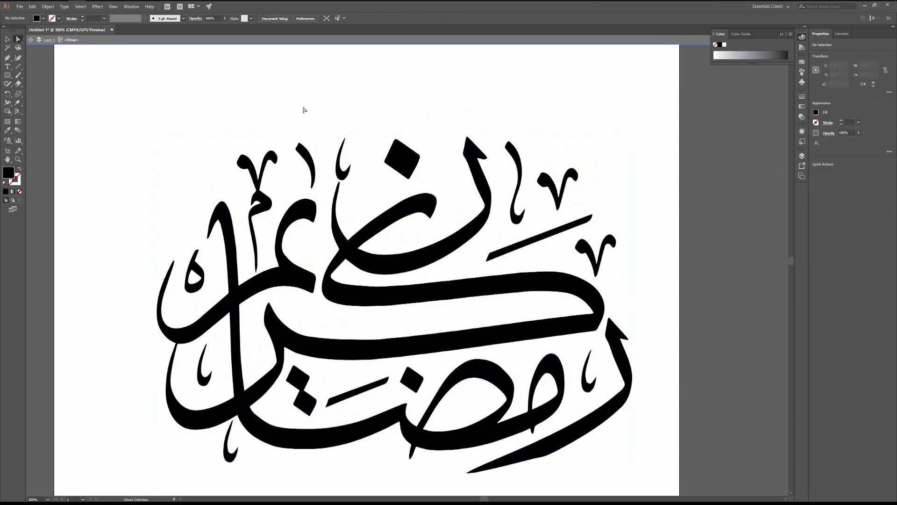
{"action": "left_click", "coordinate": [405, 147]}
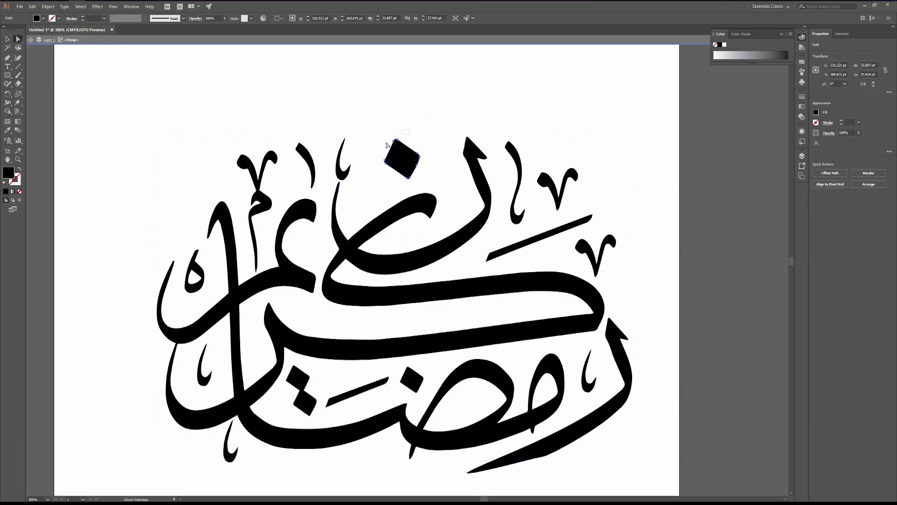
{"action": "left_click_drag", "start_coordinate": [403, 133], "coordinate": [413, 108]}
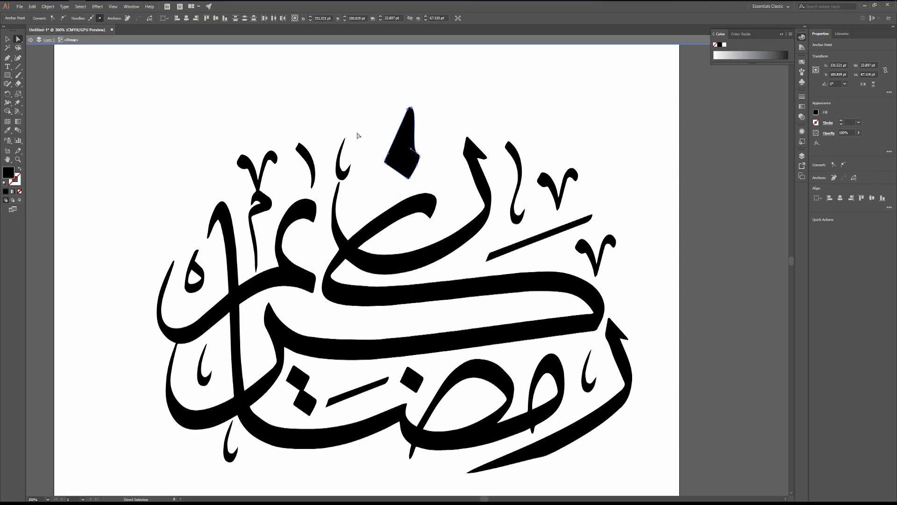
Step: Delete the upper V-shaped mark above the slanted line at the calligraphy's upper right
{"action": "left_click_drag", "start_coordinate": [343, 143], "coordinate": [369, 147]}
{"action": "left_click_drag", "start_coordinate": [588, 143], "coordinate": [538, 211]}
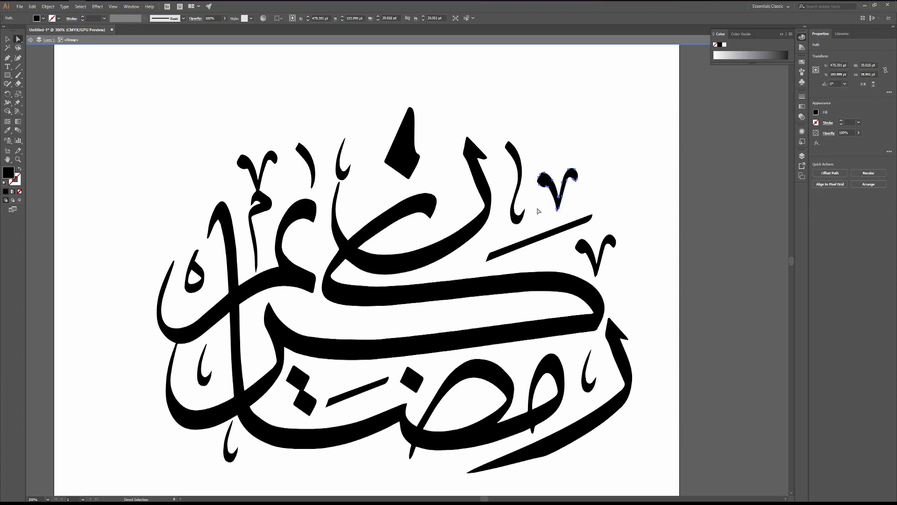
{"action": "key", "text": "Delete"}
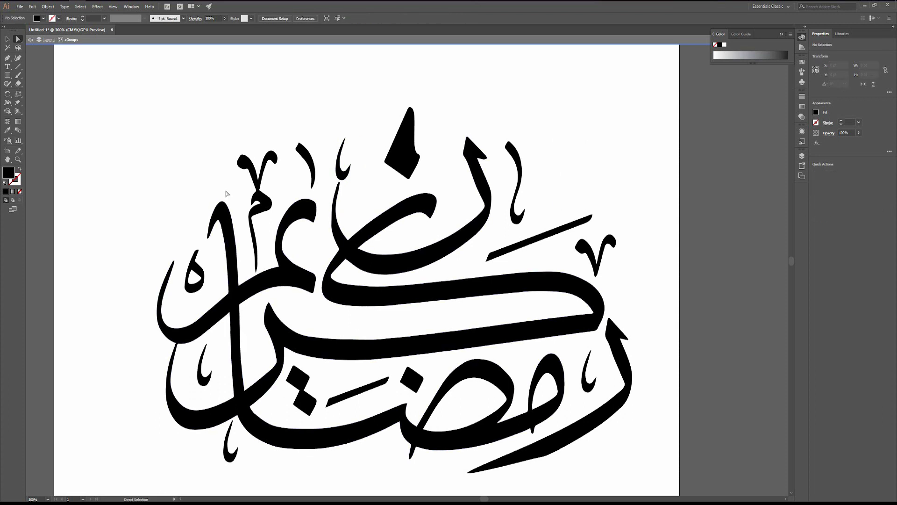
Step: Shift the main connected letterform slightly up and left, stretch the tip of its tall left stroke upward, and exit isolation mode
{"action": "left_click_drag", "start_coordinate": [210, 244], "coordinate": [221, 211]}
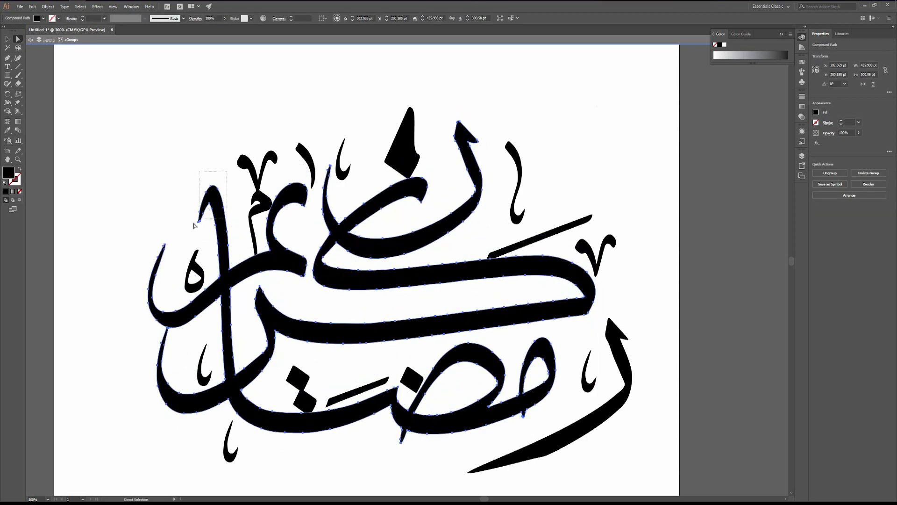
{"action": "left_click", "coordinate": [213, 187]}
{"action": "mouse_move", "coordinate": [213, 188]}
{"action": "left_mouse_down"}
{"action": "mouse_move", "coordinate": [190, 145]}
{"action": "mouse_move", "coordinate": [202, 140]}
{"action": "left_mouse_up"}
{"action": "key", "text": "ctrl+minus"}
{"action": "key", "text": "ctrl+minus"}
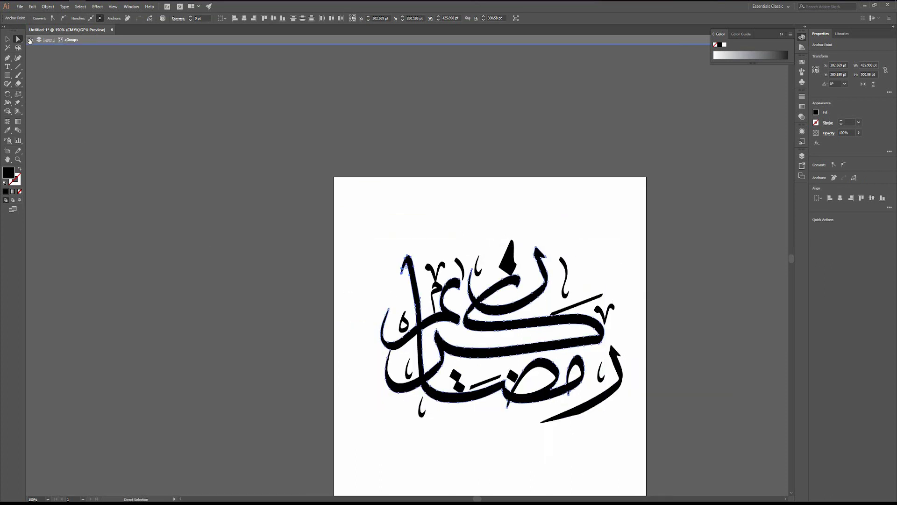
{"action": "left_click", "coordinate": [30, 40]}
{"action": "scroll", "coordinate": [508, 371], "scroll_direction": "down", "scroll_amount": 3}
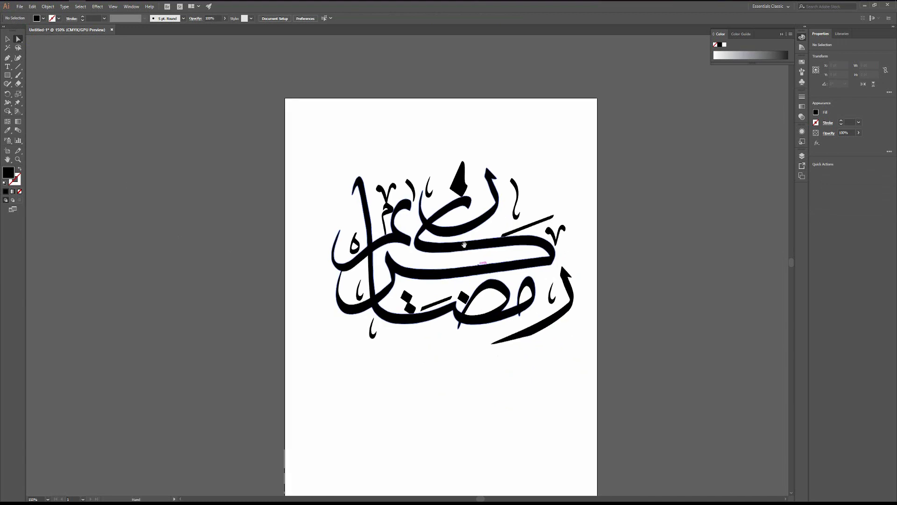
Step: Delete the main letterform and all remaining calligraphy pieces from the artboard
{"action": "left_click", "coordinate": [474, 259]}
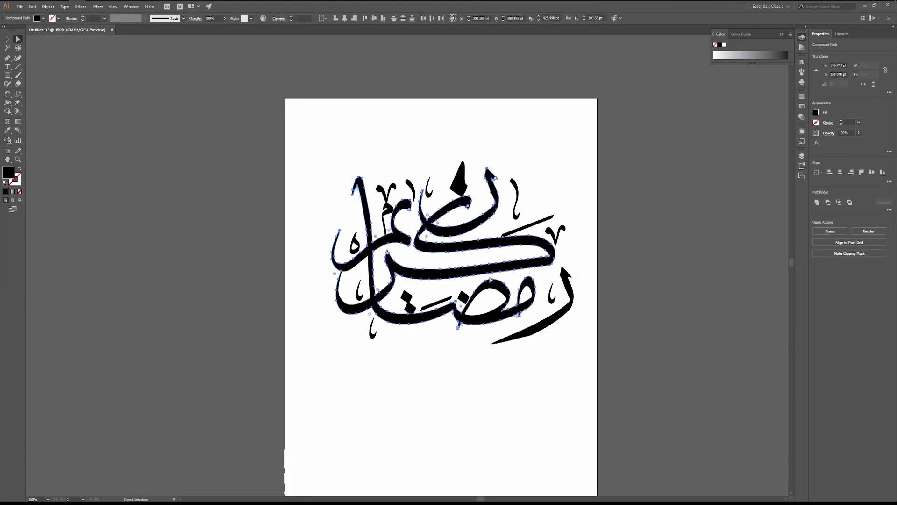
{"action": "left_click", "coordinate": [8, 39]}
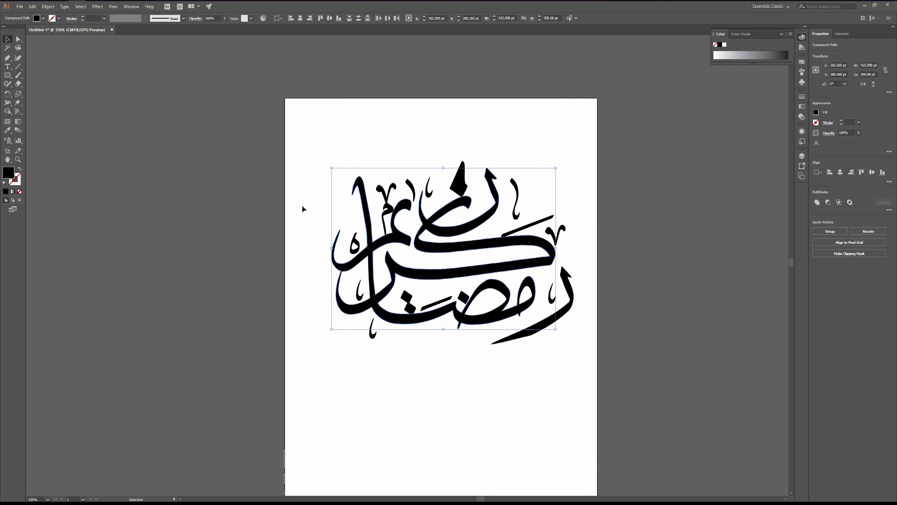
{"action": "key", "text": "Delete"}
{"action": "left_click_drag", "start_coordinate": [227, 90], "coordinate": [588, 393]}
Step: Place the fruit photo with the pineapple near the artboard's upper-left corner
{"action": "left_click", "coordinate": [20, 6]}
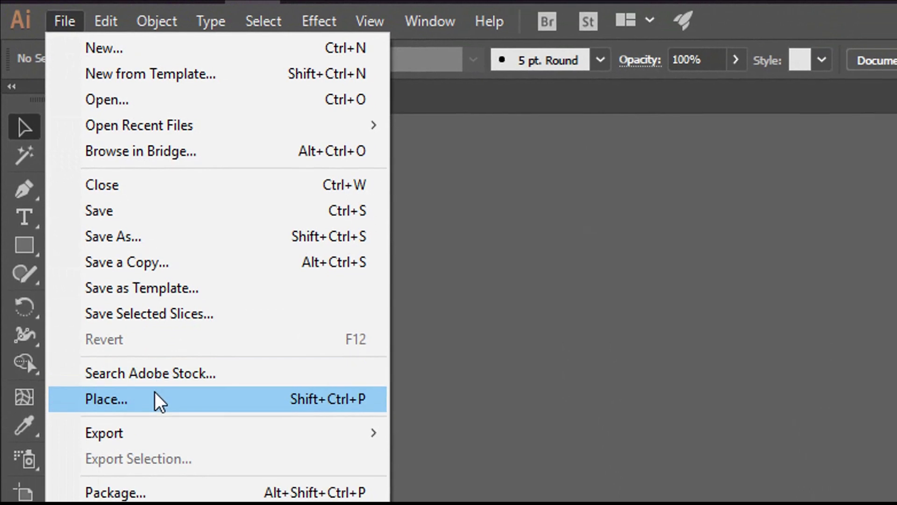
{"action": "left_click", "coordinate": [176, 453]}
{"action": "left_click", "coordinate": [287, 201]}
{"action": "double_click", "coordinate": [288, 201]}
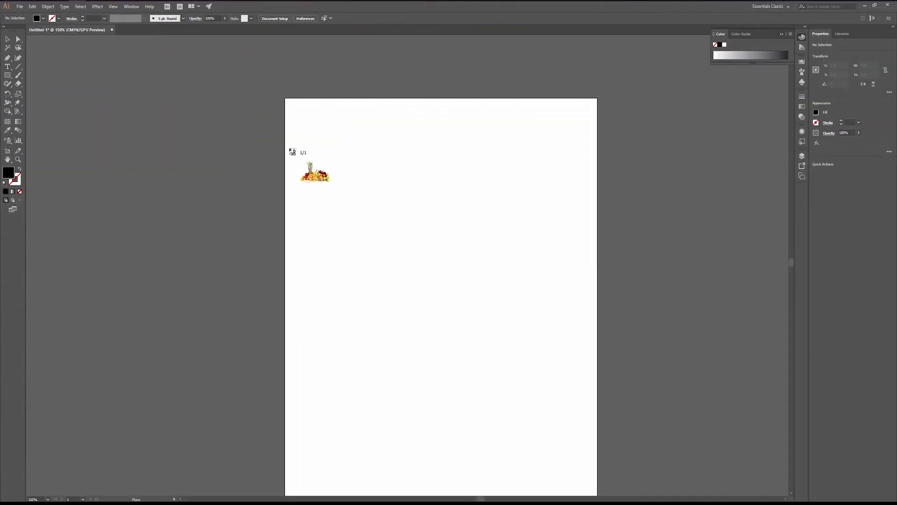
{"action": "left_click", "coordinate": [291, 148]}
Step: Scale the fruit photo down proportionally to about 544 × 408 pt so that it fits within the artboard's width
{"action": "key", "text": "ctrl+1"}
{"action": "key", "text": "ctrl+minus"}
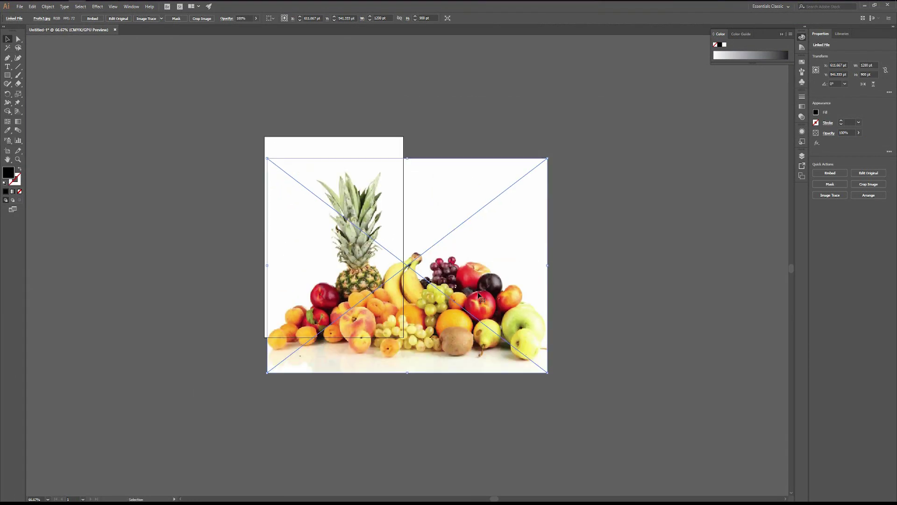
{"action": "left_click_drag", "start_coordinate": [549, 375], "coordinate": [394, 255]}
{"action": "key", "text": "ctrl+plus"}
{"action": "key", "text": "ctrl+plus"}
{"action": "key", "text": "ctrl+plus"}
{"action": "key", "text": "ctrl+plus"}
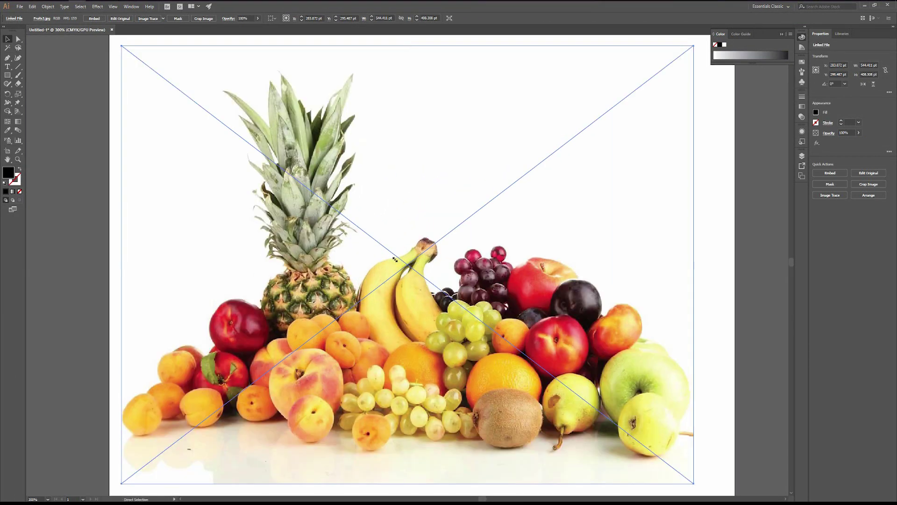
{"action": "key", "text": "ctrl+minus"}
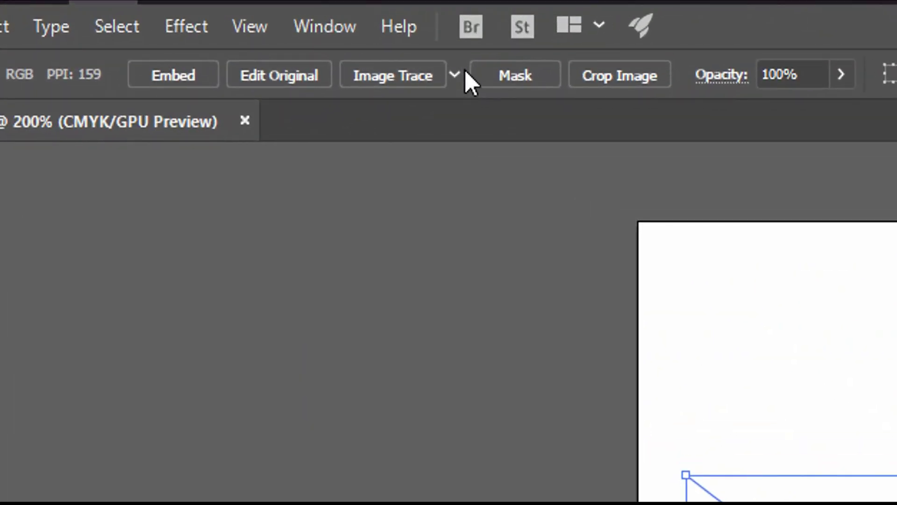
Step: Trace the fruit photo with the 16 Colors preset and inspect the traced detail up close
{"action": "left_click", "coordinate": [455, 71]}
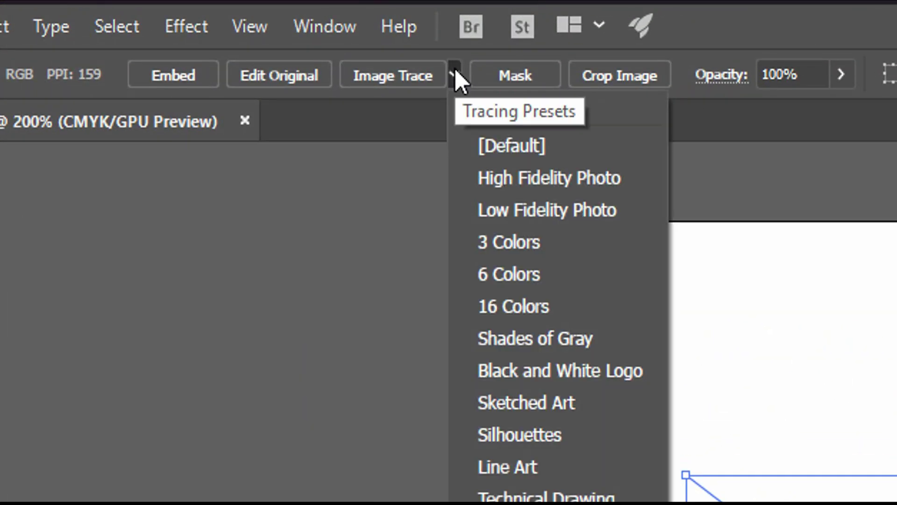
{"action": "left_click", "coordinate": [526, 304]}
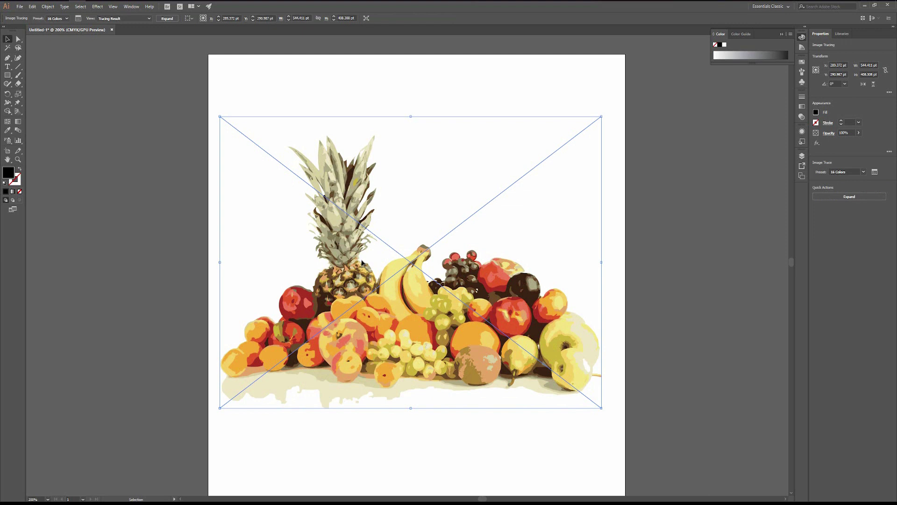
{"action": "key", "text": "ctrl+plus"}
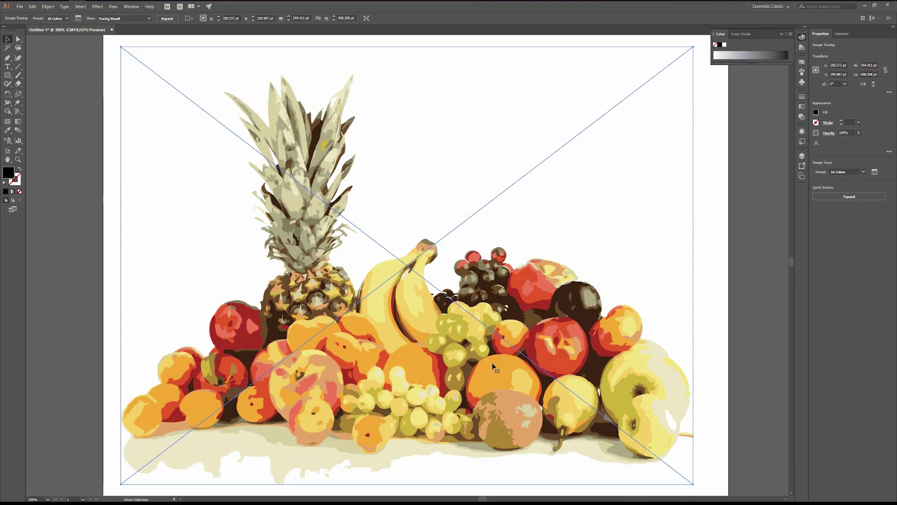
{"action": "key", "text": "ctrl+plus"}
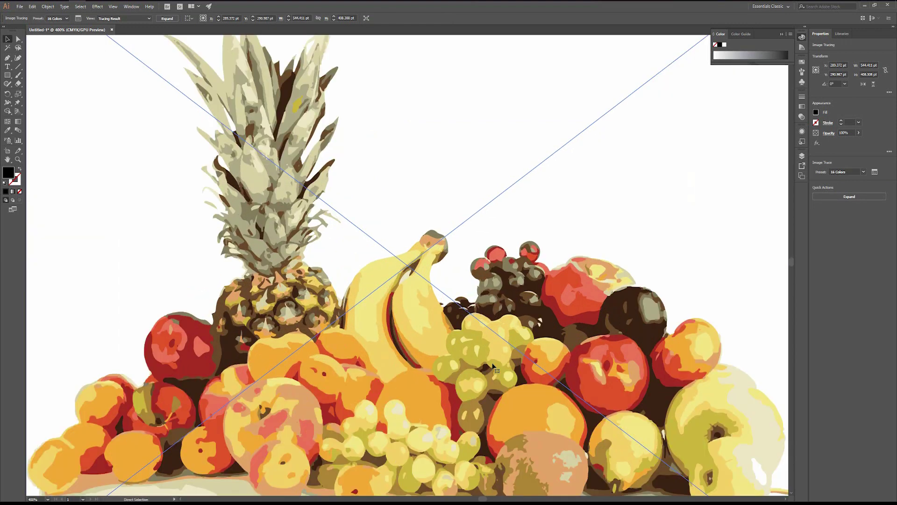
{"action": "key", "text": "ctrl+minus"}
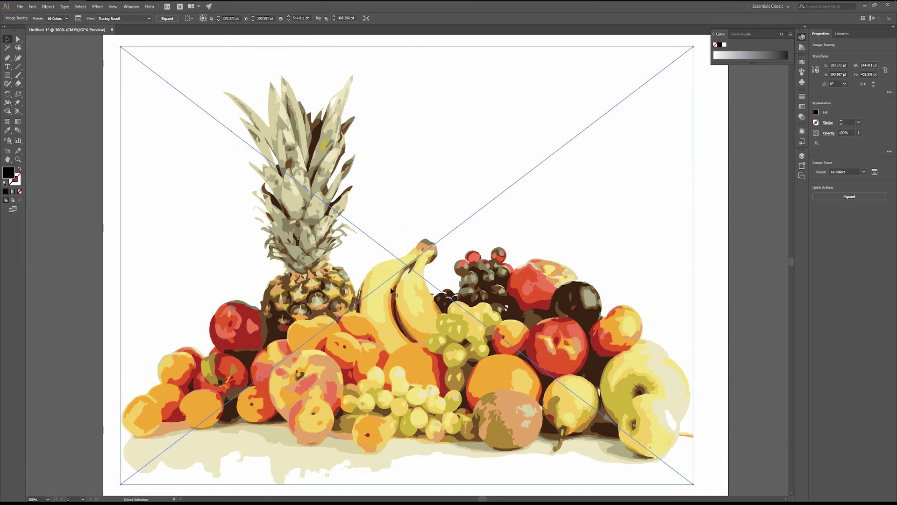
{"action": "key", "text": "ctrl+minus"}
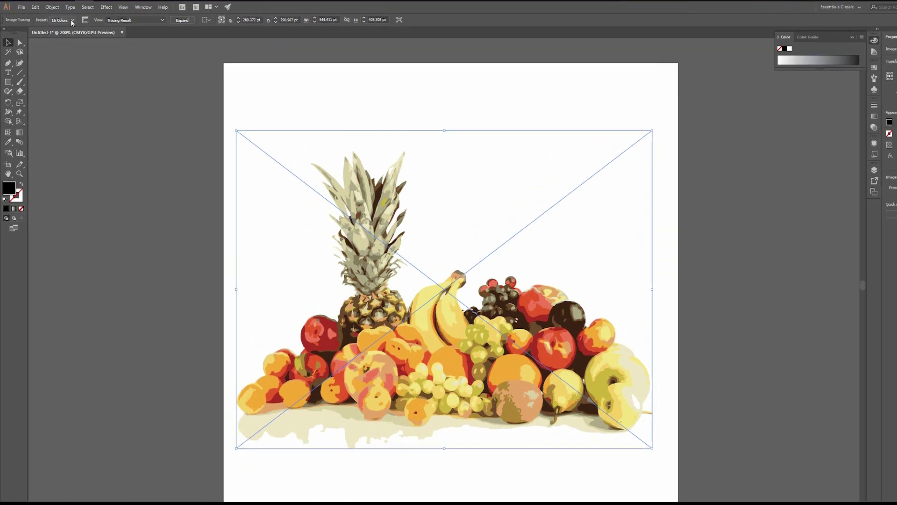
Step: Try the 6 Colors, Line Art and Shades of Gray tracing presets on the fruit image
{"action": "left_click", "coordinate": [69, 18]}
{"action": "left_click", "coordinate": [64, 66]}
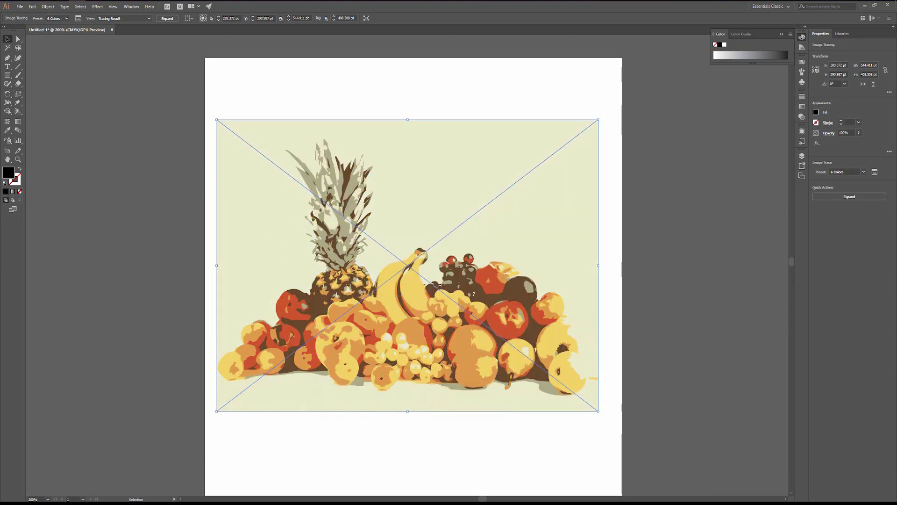
{"action": "left_click", "coordinate": [67, 19]}
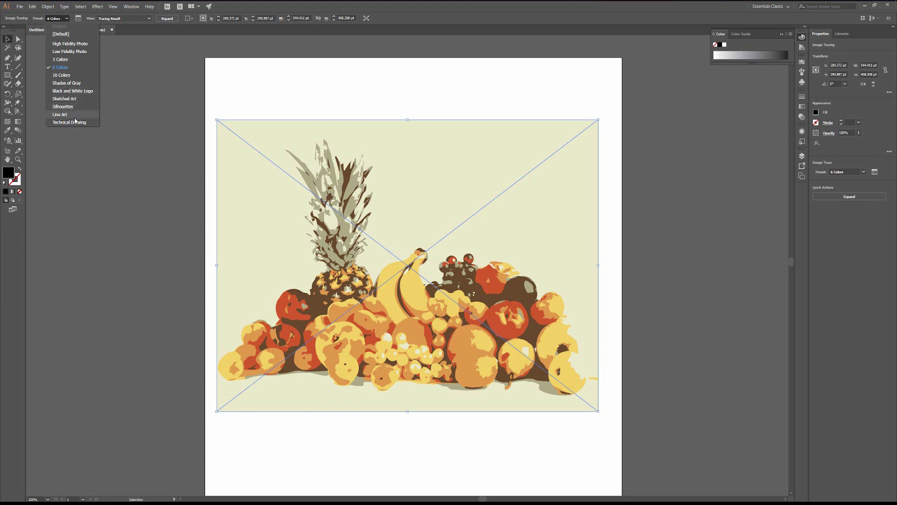
{"action": "left_click", "coordinate": [60, 114]}
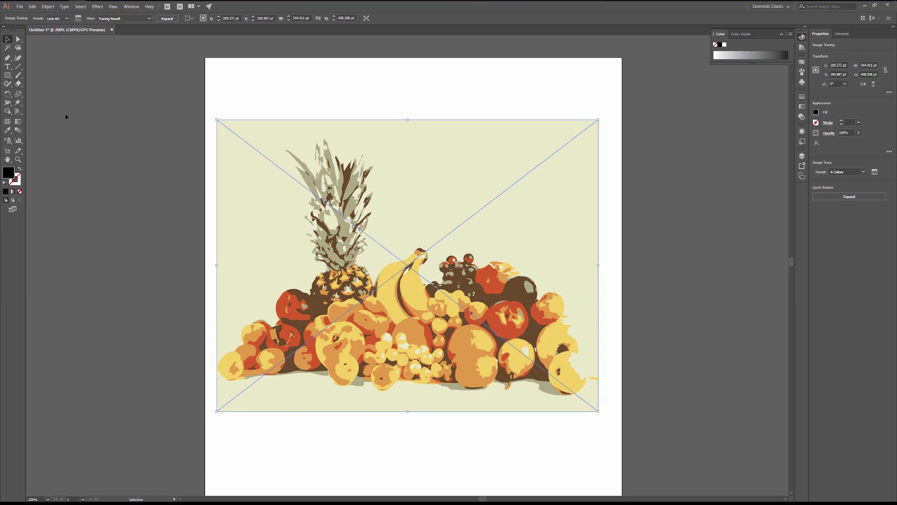
{"action": "left_click", "coordinate": [68, 18]}
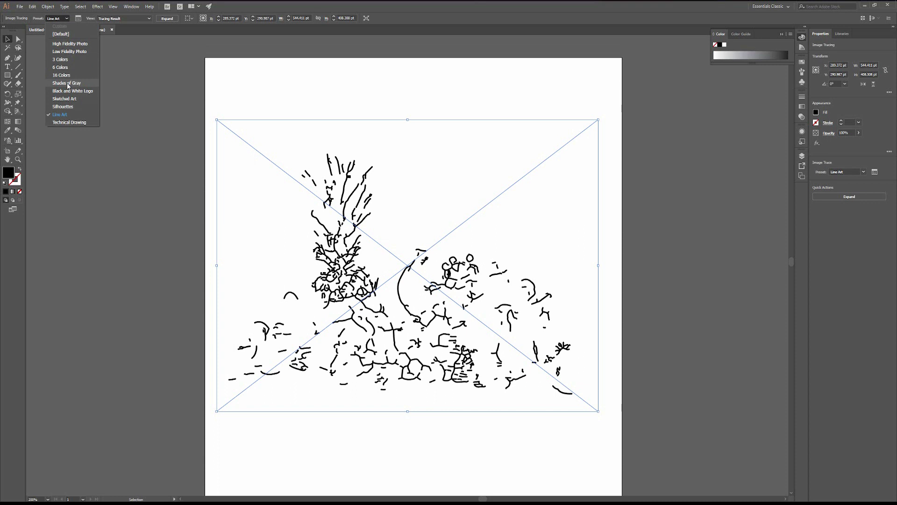
{"action": "left_click", "coordinate": [68, 83]}
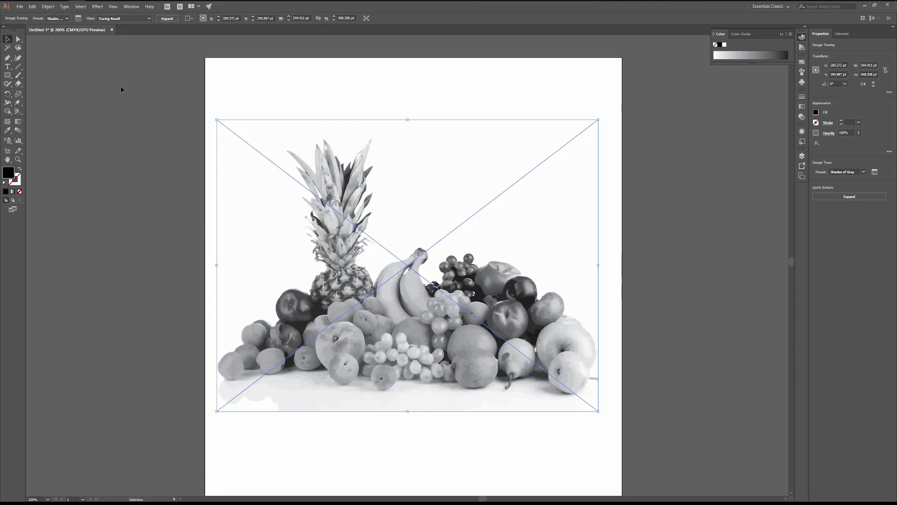
Step: Set the tracing preset to 16 Colors and expand the fruit tracing into editable vector paths
{"action": "left_click", "coordinate": [66, 19]}
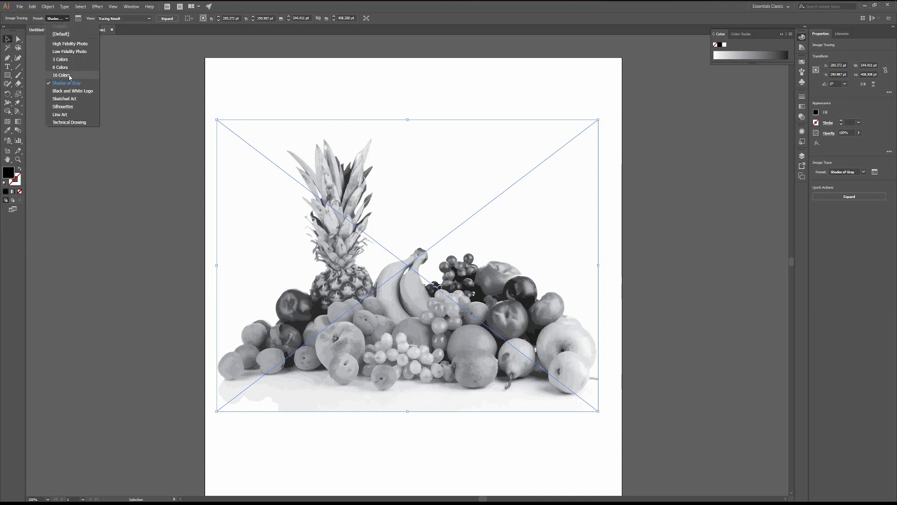
{"action": "left_click", "coordinate": [61, 75]}
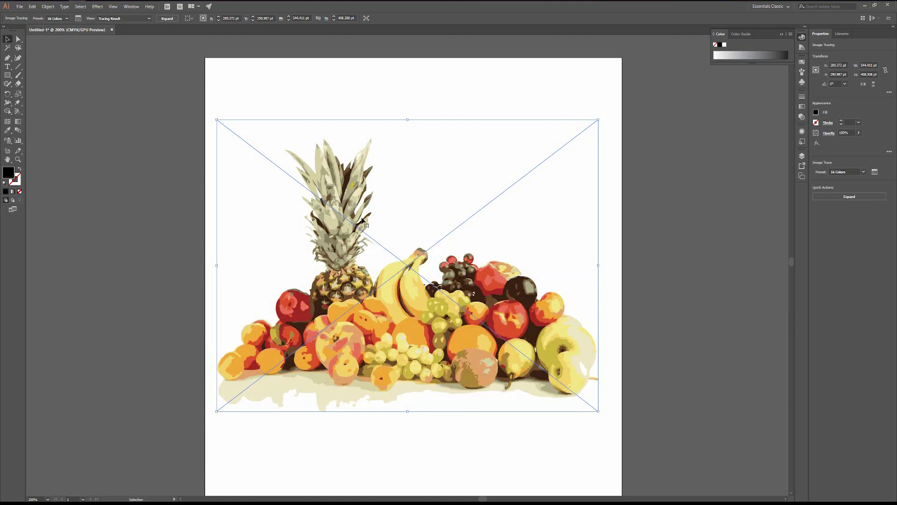
{"action": "left_click", "coordinate": [167, 19]}
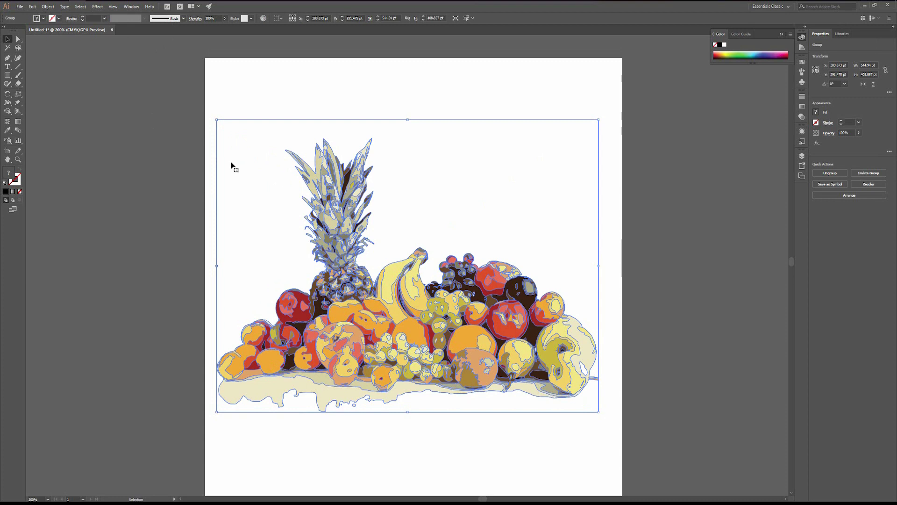
Step: Remove the white background shape from the expanded fruit tracing with the Shape Builder tool
{"action": "left_click", "coordinate": [9, 113]}
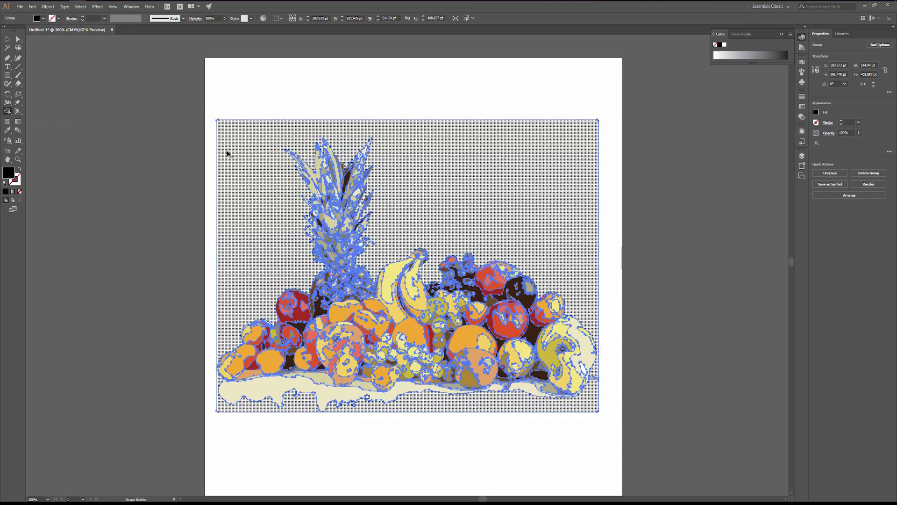
{"action": "left_click", "coordinate": [243, 149], "text": "alt"}
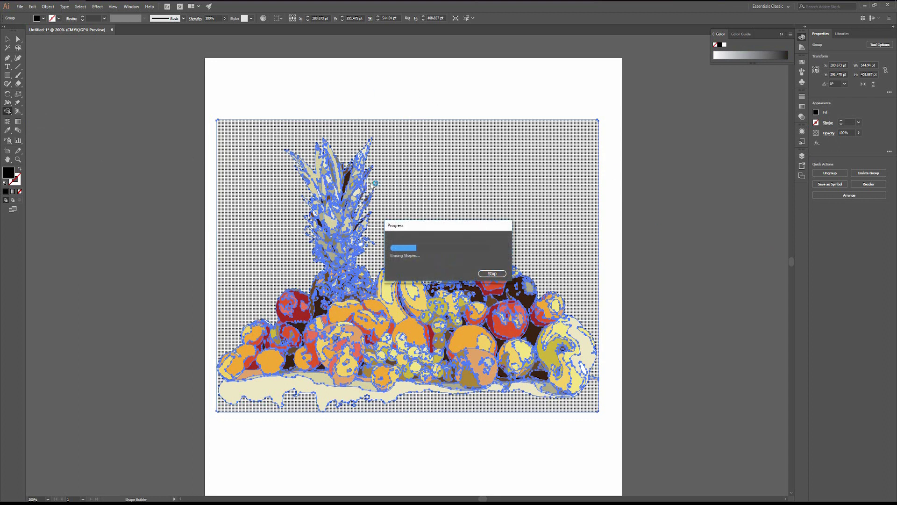
{"action": "key", "text": "v"}
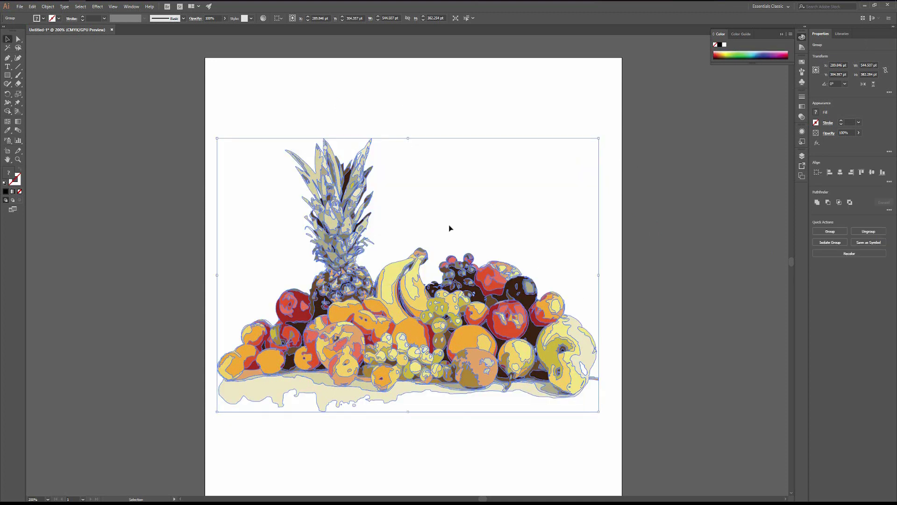
{"action": "key", "text": "ctrl+equal"}
{"action": "key", "text": "ctrl+equal"}
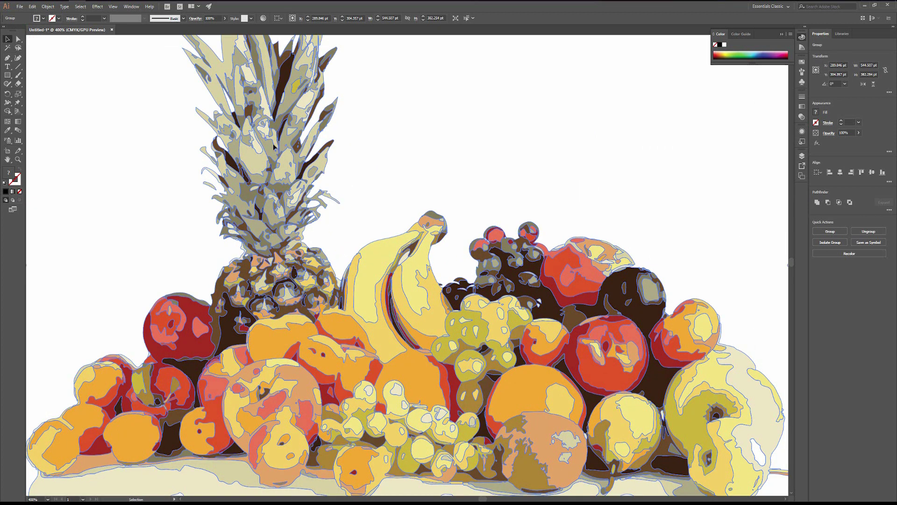
Step: Ungroup the traced fruit artwork into separate shapes and clear the selection
{"action": "key", "text": "ctrl+0"}
{"action": "right_click", "coordinate": [304, 252]}
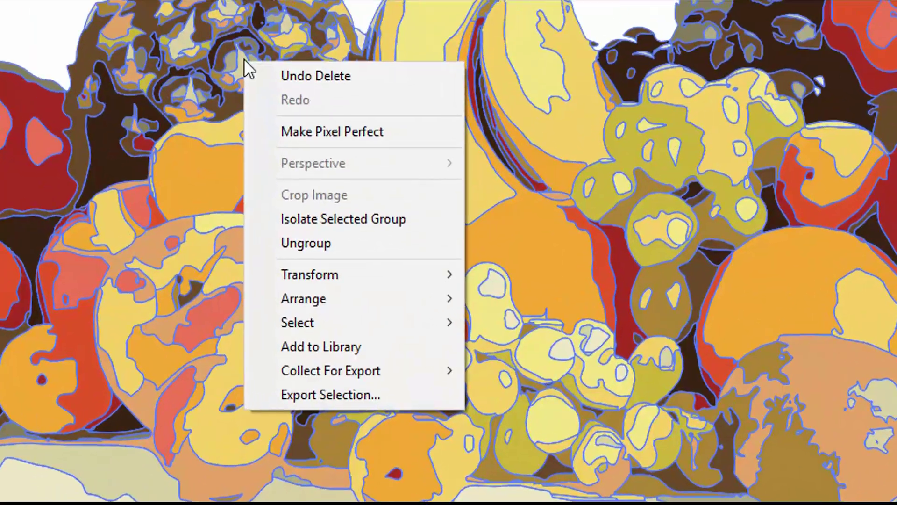
{"action": "left_click", "coordinate": [308, 244]}
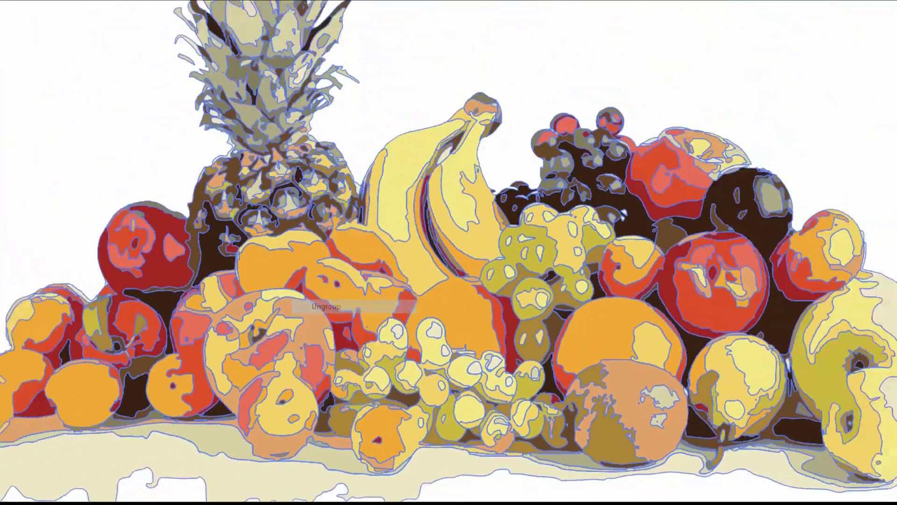
{"action": "left_click", "coordinate": [134, 28]}
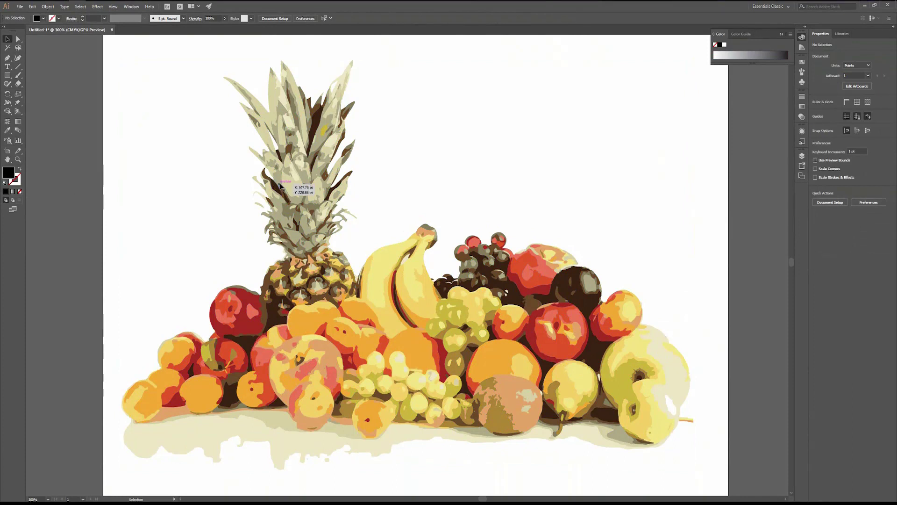
Step: Fill the light yellow shape on the left banana with green and display its anchor points
{"action": "left_click", "coordinate": [387, 275]}
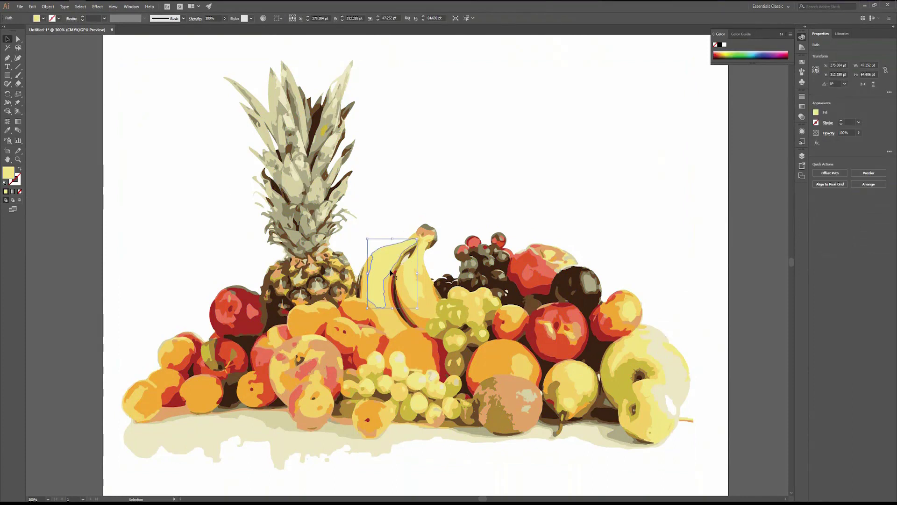
{"action": "left_click", "coordinate": [743, 53]}
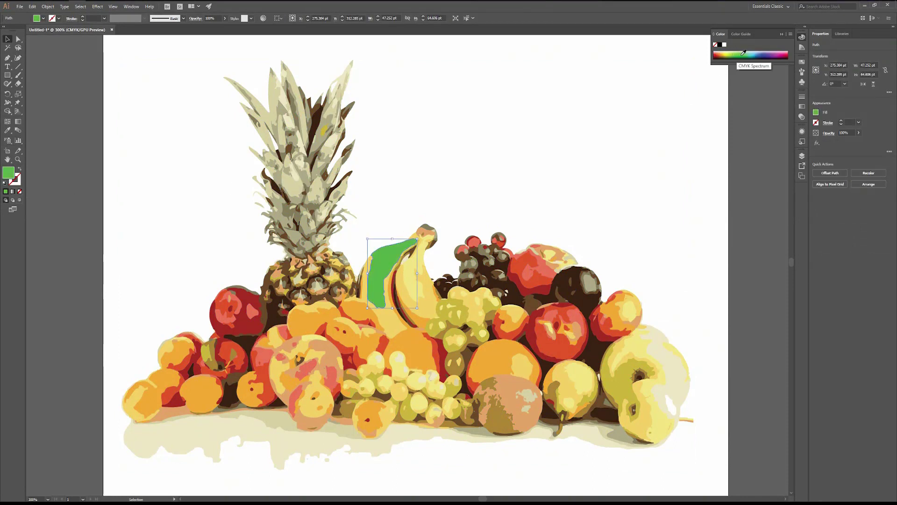
{"action": "key", "text": "a"}
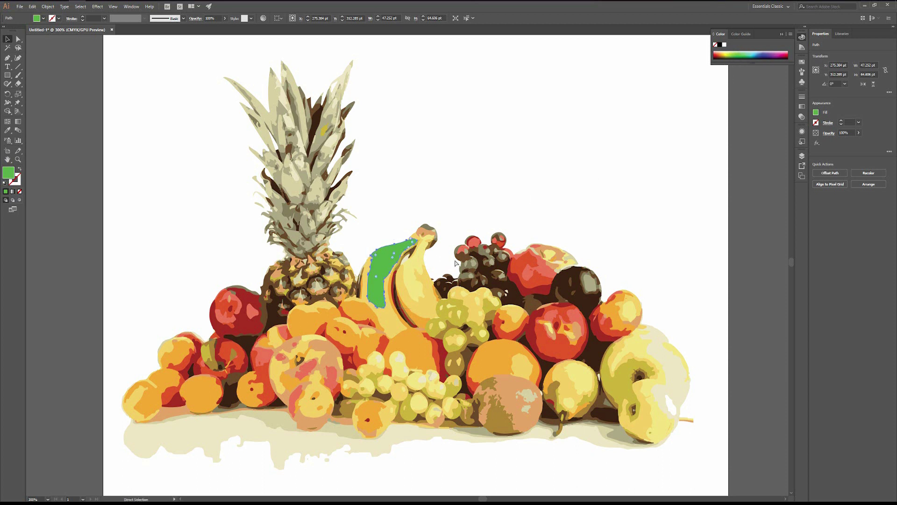
Step: Undo the recent edits back to the grouped fruit tracing with its white background, and deselect it
{"action": "key", "text": "ctrl+z"}
{"action": "key", "text": "v"}
{"action": "key", "text": "ctrl+minus"}
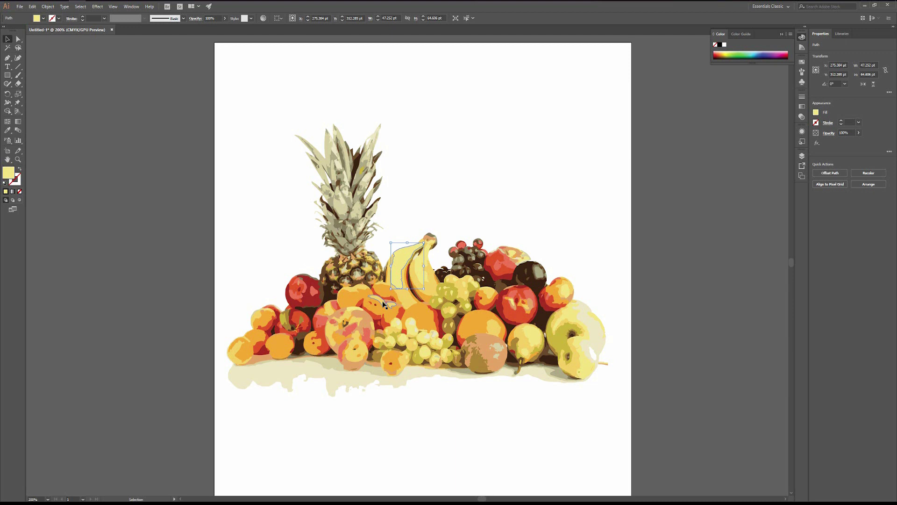
{"action": "key", "text": "ctrl+plus"}
{"action": "key", "text": "ctrl+minus"}
{"action": "key", "text": "ctrl+plus"}
{"action": "key", "text": "ctrl+minus"}
{"action": "key", "text": "a"}
{"action": "key", "text": "ctrl+a"}
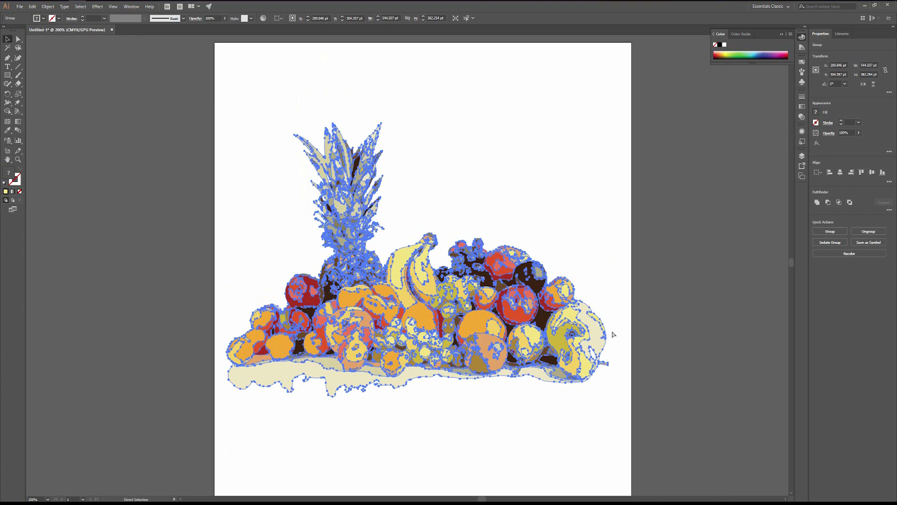
{"action": "key", "text": "v"}
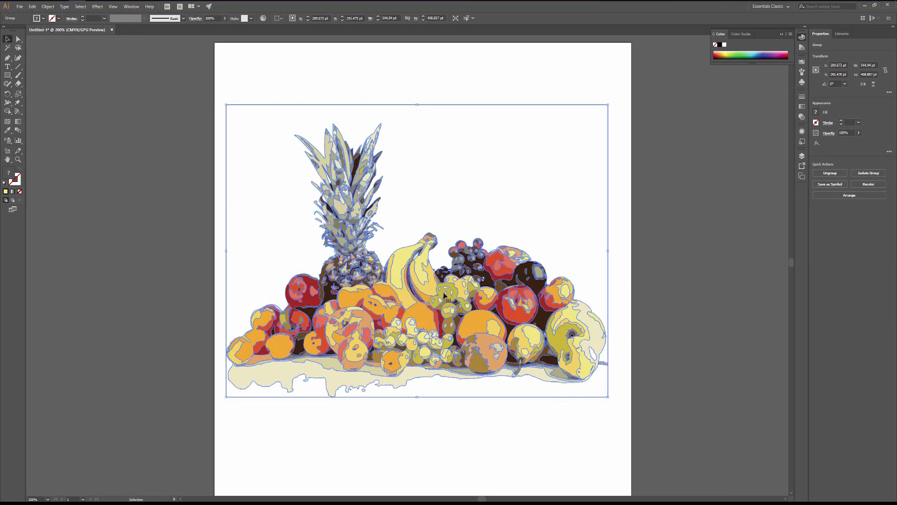
{"action": "left_click", "coordinate": [514, 446]}
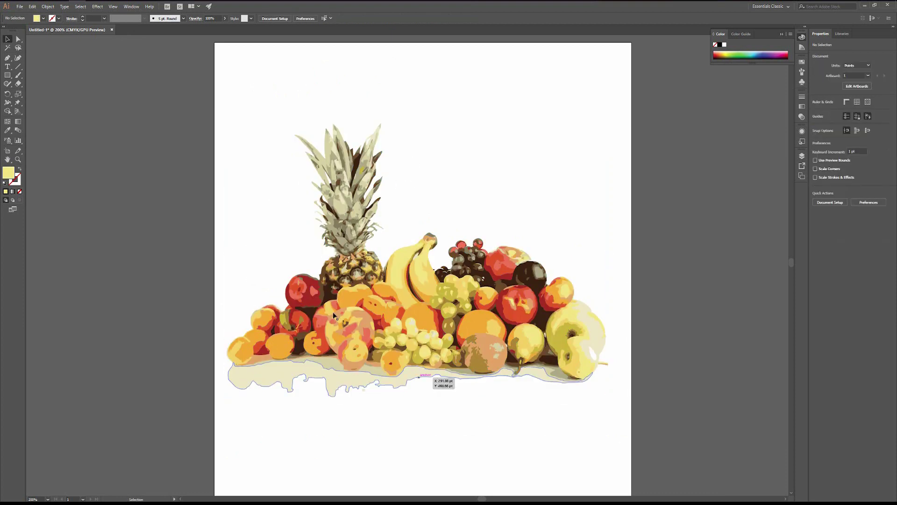
Step: Open Recolor Artwork for the whole fruit group and look through its colour wheel and list of current colours
{"action": "left_click", "coordinate": [396, 275]}
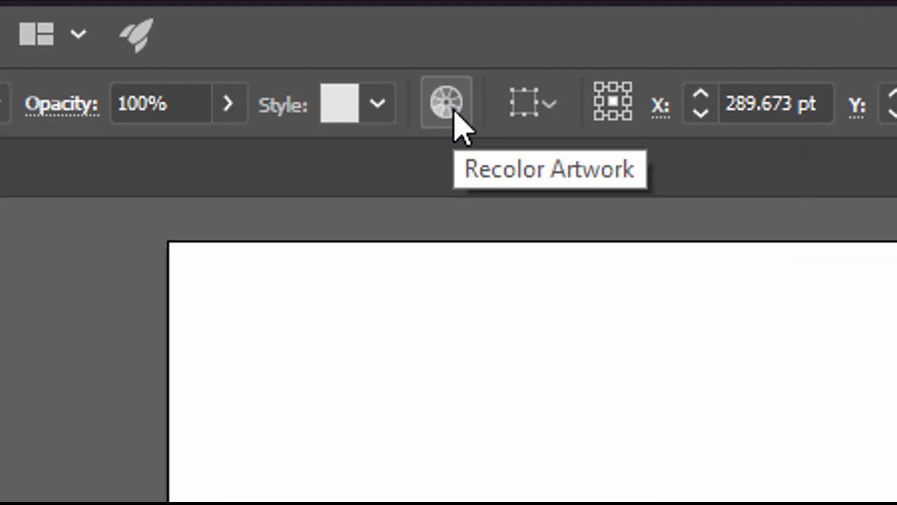
{"action": "left_click", "coordinate": [455, 112]}
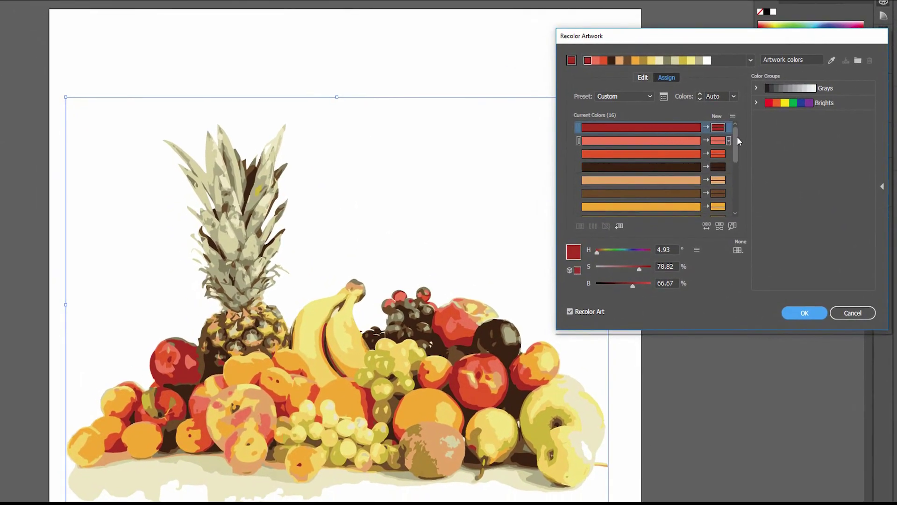
{"action": "mouse_move", "coordinate": [737, 137]}
{"action": "left_mouse_down"}
{"action": "mouse_move", "coordinate": [730, 194]}
{"action": "mouse_move", "coordinate": [737, 127]}
{"action": "left_mouse_up"}
{"action": "left_click", "coordinate": [643, 78]}
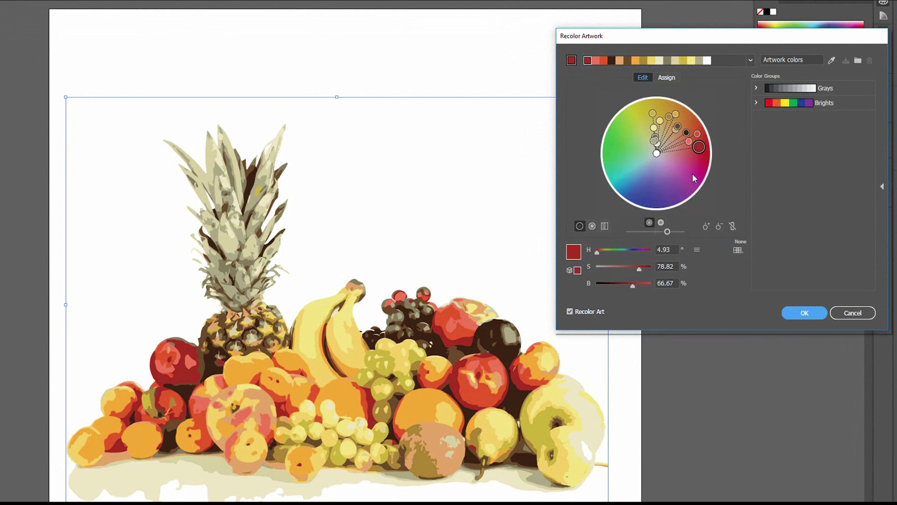
{"action": "left_click", "coordinate": [671, 78]}
{"action": "scroll", "coordinate": [738, 149], "scroll_direction": "down", "scroll_amount": 4}
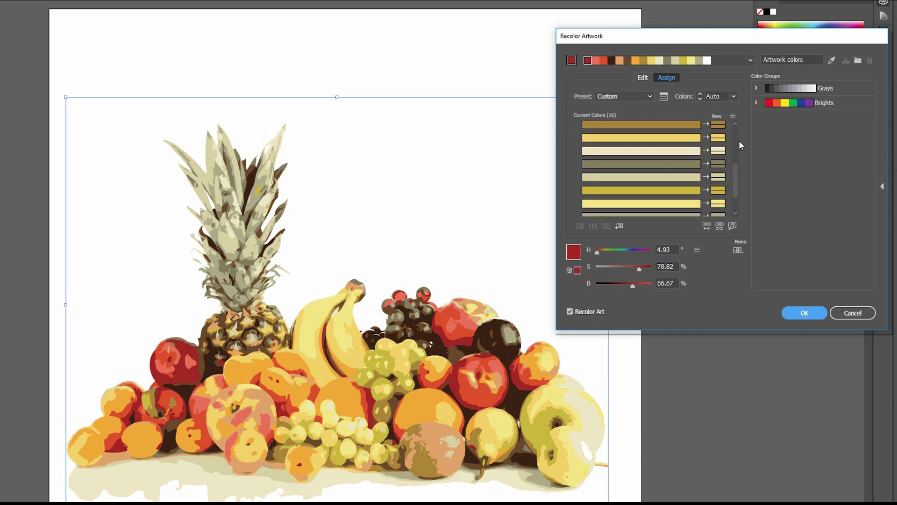
{"action": "left_click_drag", "start_coordinate": [735, 178], "coordinate": [736, 128]}
Step: Recolour the artwork's dark red to hue 96° and its light yellow to hue 134°
{"action": "left_click", "coordinate": [669, 128]}
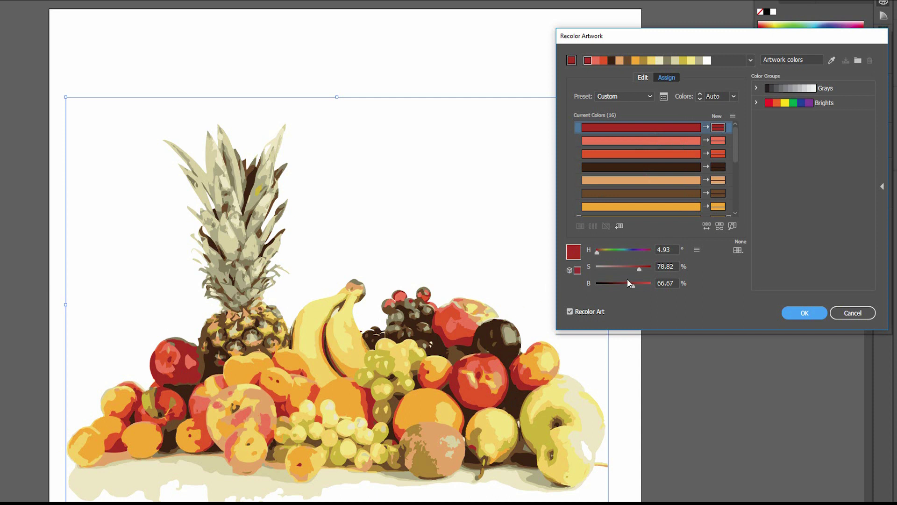
{"action": "left_click_drag", "start_coordinate": [597, 252], "coordinate": [610, 254]}
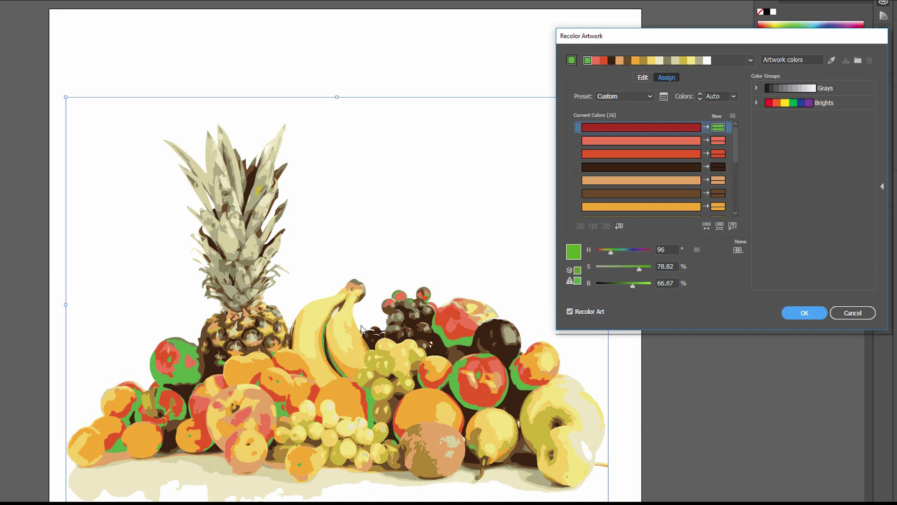
{"action": "left_click_drag", "start_coordinate": [735, 144], "coordinate": [731, 181]}
{"action": "left_click", "coordinate": [654, 203]}
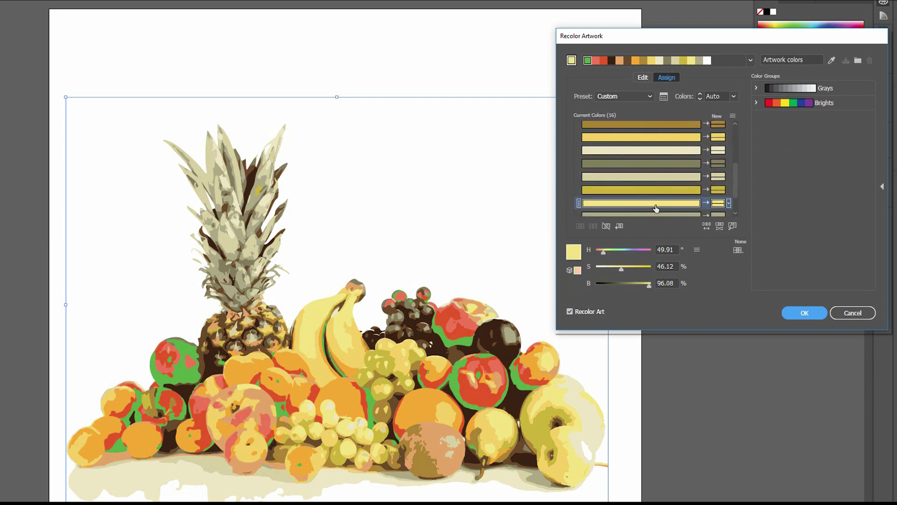
{"action": "left_click_drag", "start_coordinate": [604, 253], "coordinate": [616, 251]}
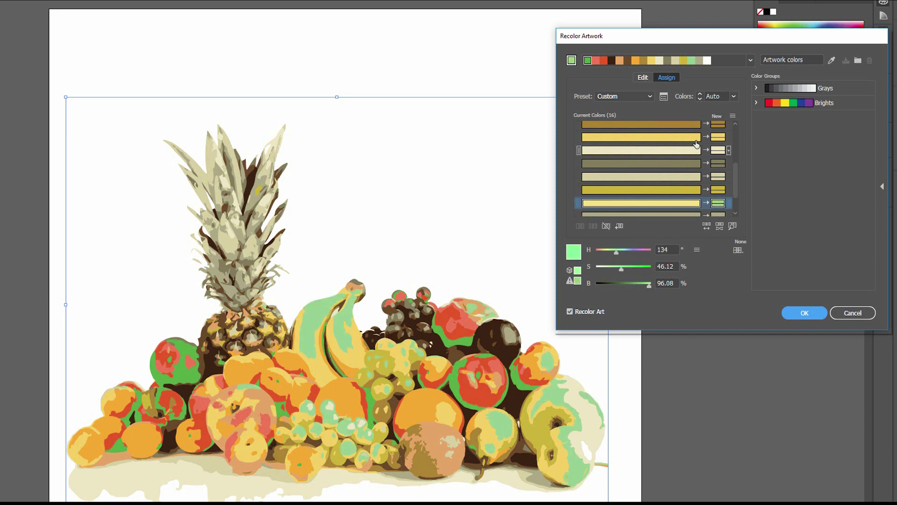
Step: Recolour the mustard yellow to hue 124° and the darkest brown to hue 157°, saturation 92%, brightness 65%, and apply the recolouring
{"action": "left_click", "coordinate": [653, 190]}
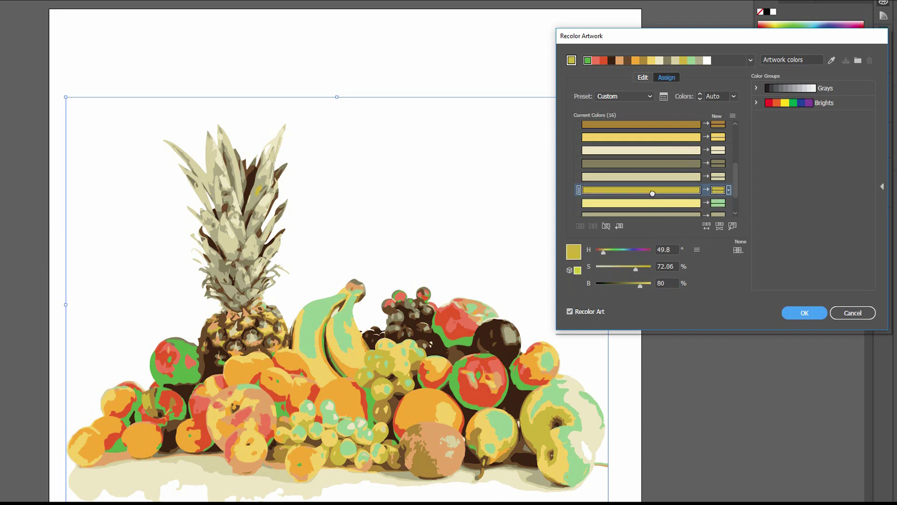
{"action": "left_click_drag", "start_coordinate": [602, 252], "coordinate": [613, 254]}
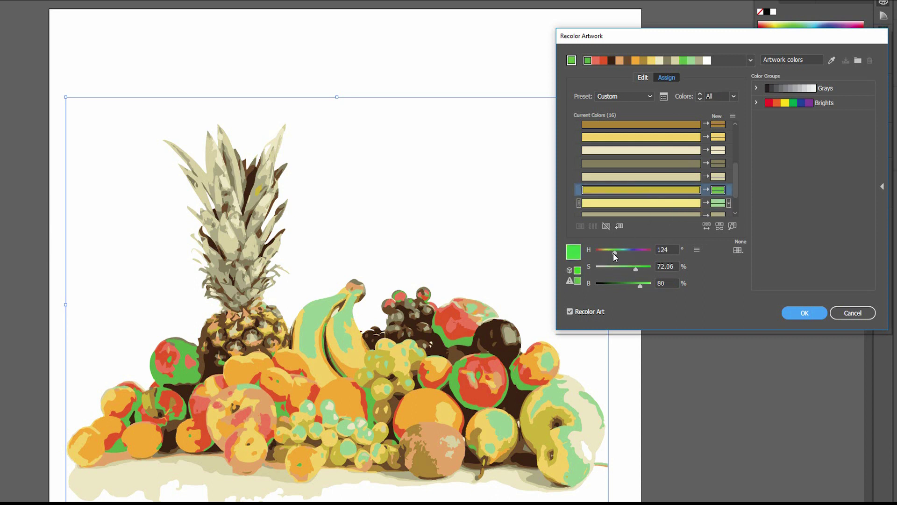
{"action": "left_click_drag", "start_coordinate": [737, 174], "coordinate": [735, 135]}
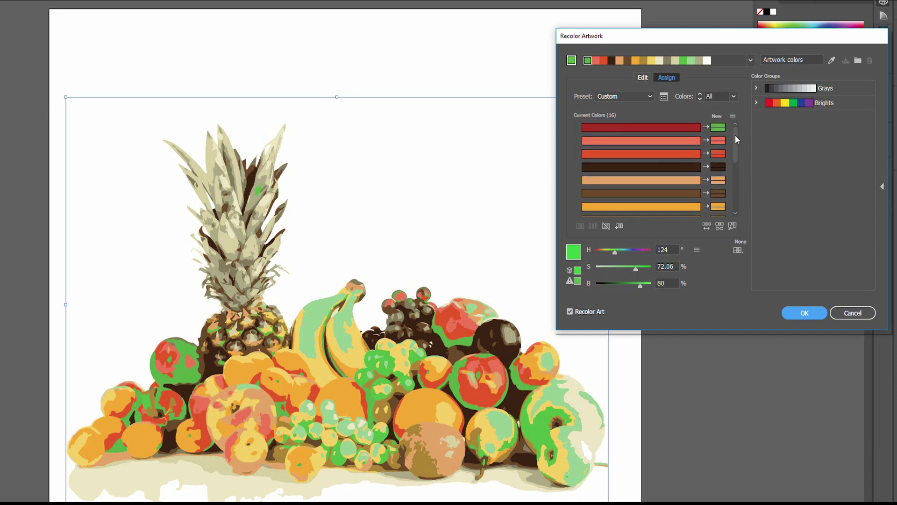
{"action": "left_click", "coordinate": [650, 167]}
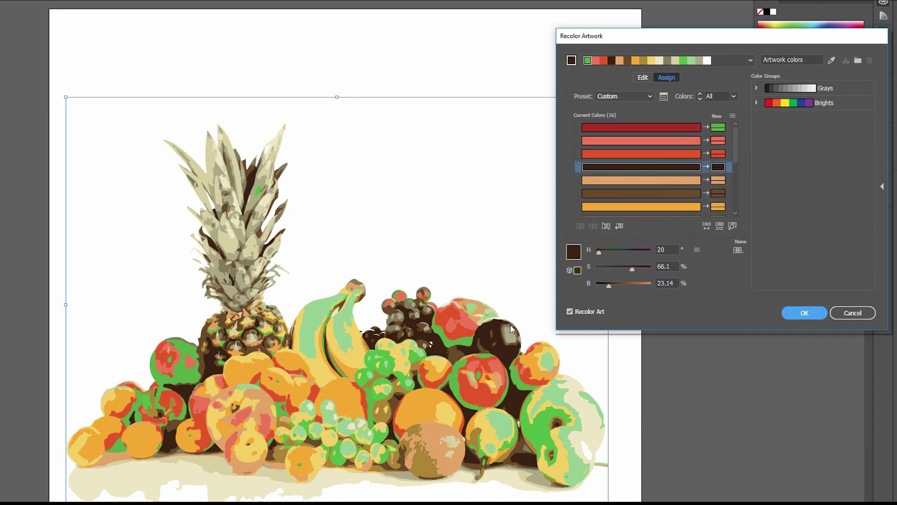
{"action": "mouse_move", "coordinate": [603, 251]}
{"action": "left_mouse_down"}
{"action": "mouse_move", "coordinate": [633, 256]}
{"action": "mouse_move", "coordinate": [620, 253]}
{"action": "left_mouse_up"}
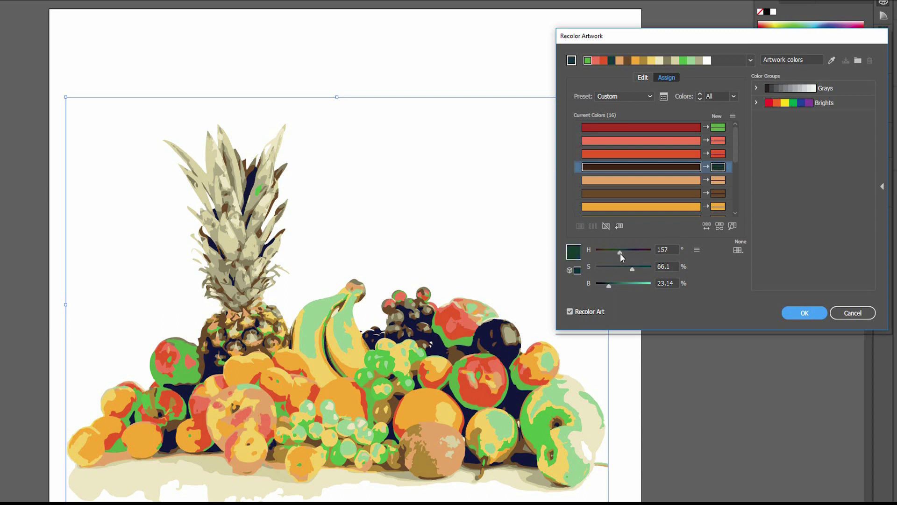
{"action": "left_click_drag", "start_coordinate": [610, 285], "coordinate": [632, 284]}
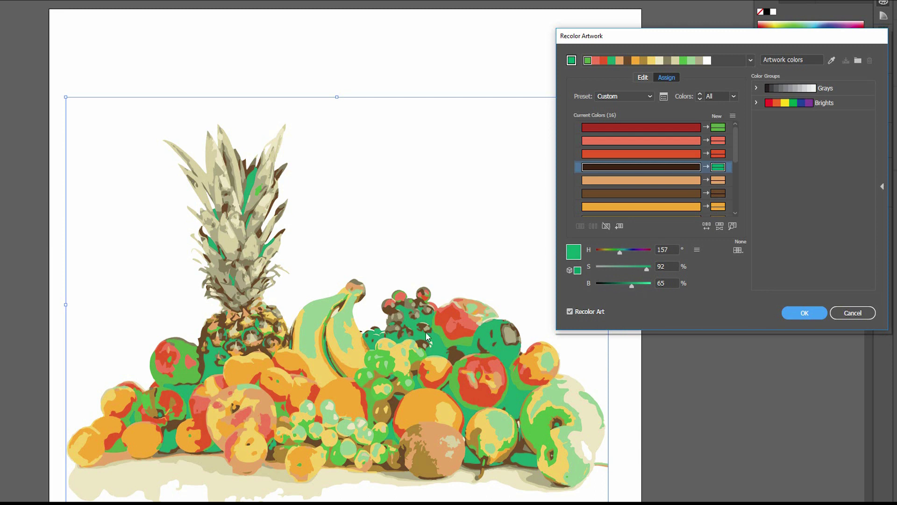
{"action": "left_click", "coordinate": [805, 313]}
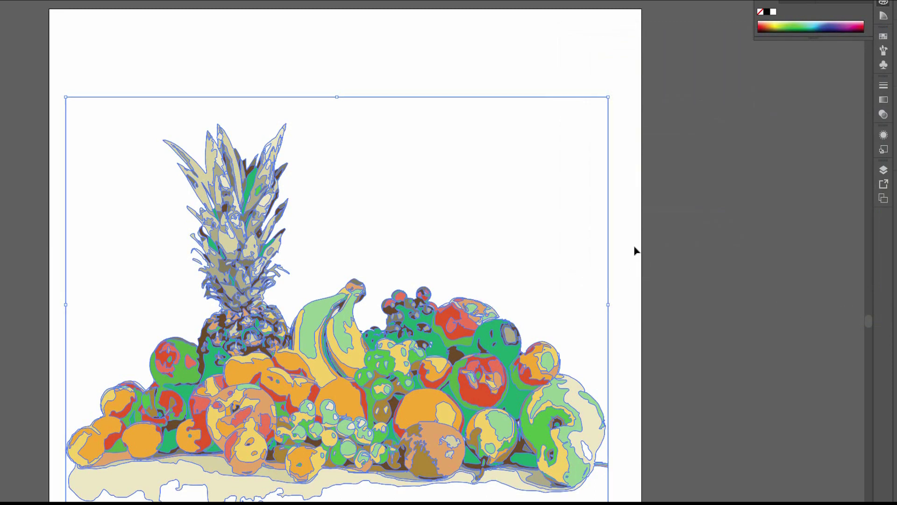
Step: Deselect the recoloured fruit artwork and isolate its group for editing
{"action": "left_click", "coordinate": [637, 191]}
{"action": "key", "text": "ctrl+minus"}
{"action": "left_click", "coordinate": [435, 429]}
{"action": "key", "text": "ctrl+shift+a"}
{"action": "left_click", "coordinate": [419, 286]}
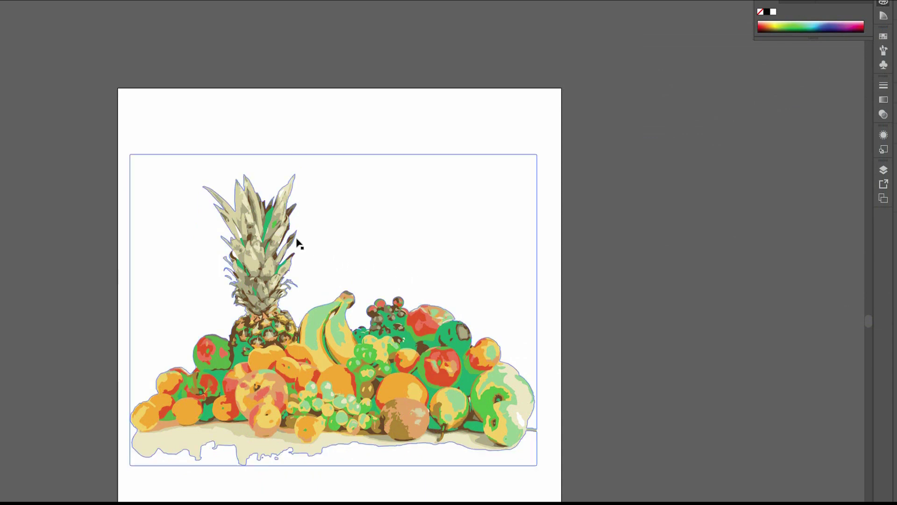
{"action": "key", "text": "ctrl+shift+a"}
{"action": "left_click", "coordinate": [204, 196]}
{"action": "key", "text": "ctrl+shift+a"}
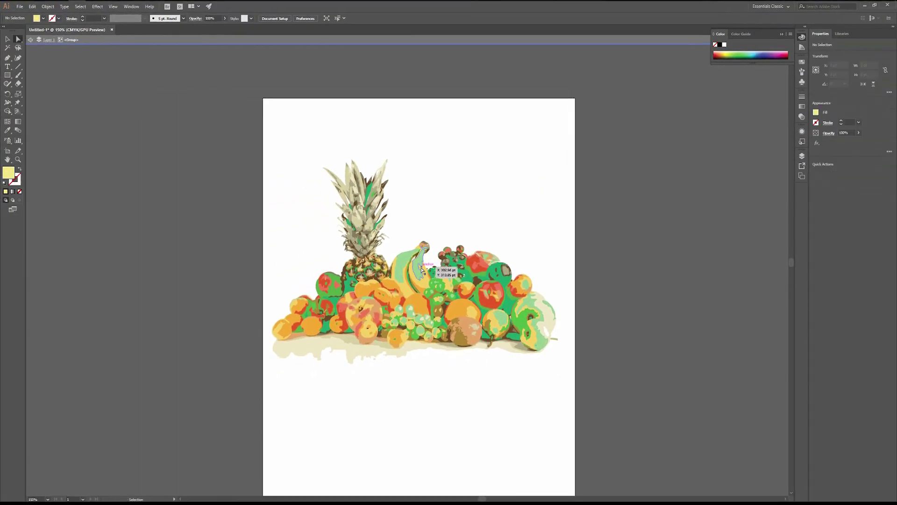
Step: Select the beige compound path forming the pineapple's upper-left leaves and isolate it
{"action": "key", "text": "ctrl+plus"}
{"action": "key", "text": "ctrl+plus"}
{"action": "scroll", "coordinate": [327, 210], "scroll_direction": "up", "scroll_amount": 3}
{"action": "scroll", "coordinate": [327, 211], "scroll_direction": "left", "scroll_amount": 2}
{"action": "key", "text": "v"}
{"action": "left_click", "coordinate": [291, 181]}
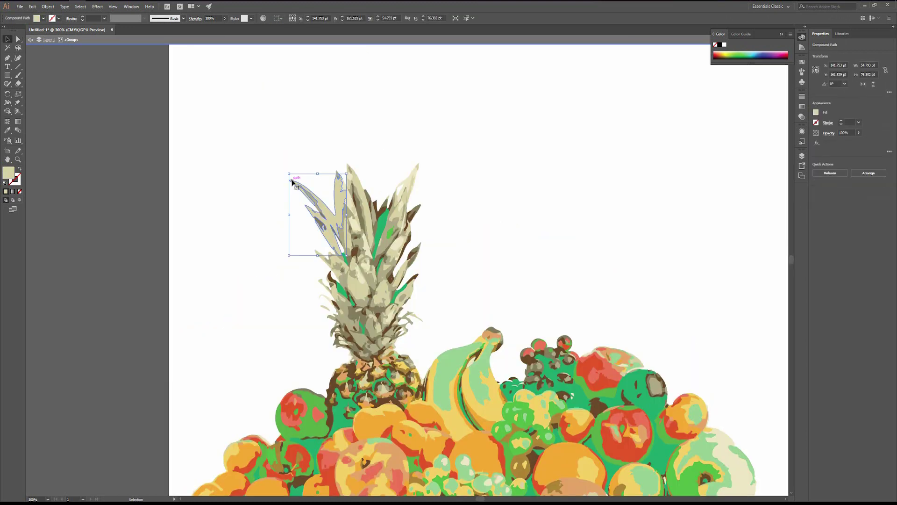
{"action": "key", "text": "ctrl+plus"}
{"action": "key", "text": "ctrl+plus"}
{"action": "key", "text": "ctrl+plus"}
{"action": "key", "text": "ctrl+plus"}
{"action": "key", "text": "ctrl+plus"}
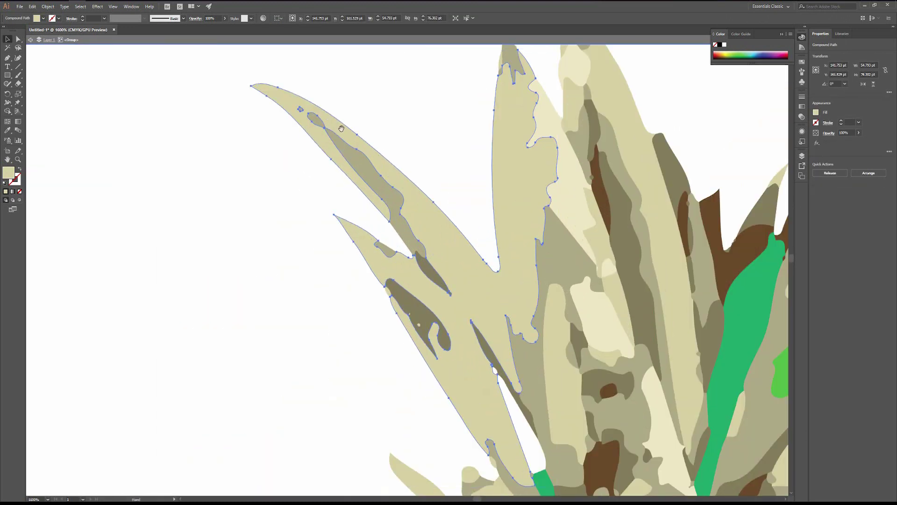
{"action": "left_click_drag", "start_coordinate": [341, 129], "coordinate": [437, 260]}
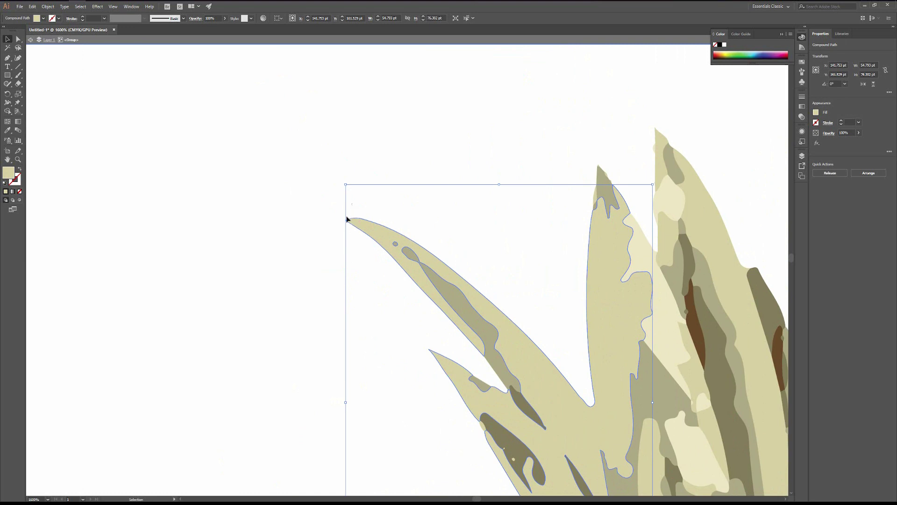
{"action": "double_click", "coordinate": [354, 224]}
Step: Select the anchor point at the tip of the outermost upper-left pineapple leaf and nudge it left and up to lengthen the leaf
{"action": "left_click", "coordinate": [342, 232]}
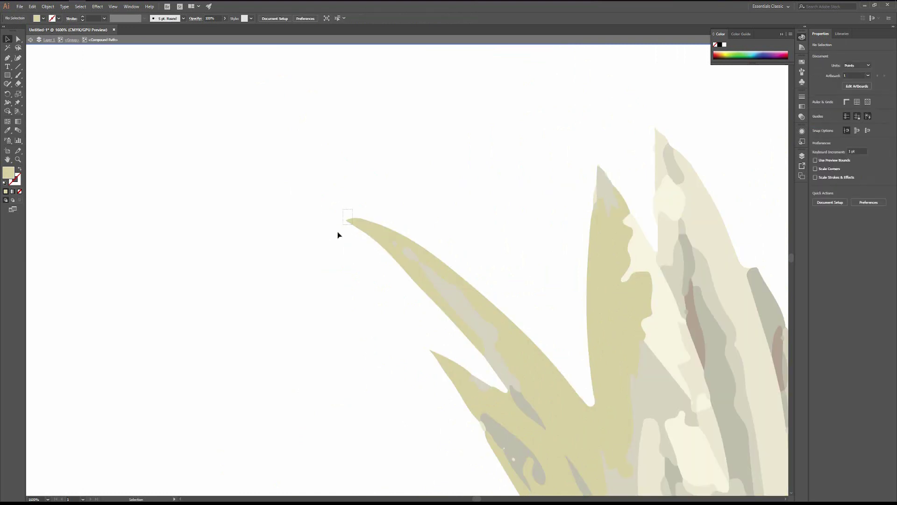
{"action": "left_click_drag", "start_coordinate": [339, 234], "coordinate": [346, 224]}
{"action": "left_click", "coordinate": [371, 237]}
{"action": "key", "text": "Left"}
{"action": "key", "text": "Left"}
{"action": "key", "text": "Left"}
{"action": "key", "text": "Left"}
{"action": "key", "text": "Left"}
{"action": "key", "text": "Left"}
{"action": "key", "text": "Left"}
{"action": "key", "text": "Up"}
{"action": "key", "text": "Up"}
{"action": "key", "text": "Up"}
{"action": "key", "text": "Up"}
{"action": "key", "text": "Up"}
{"action": "key", "text": "Up"}
{"action": "key", "text": "Up"}
{"action": "key", "text": "Up"}
{"action": "key", "text": "Up"}
{"action": "key", "text": "Up"}
{"action": "key", "text": "Up"}
{"action": "key", "text": "Up"}
{"action": "key", "text": "Up"}
{"action": "key", "text": "Up"}
{"action": "key", "text": "Up"}
{"action": "key", "text": "Up"}
{"action": "key", "text": "Up"}
{"action": "key", "text": "Up"}
{"action": "key", "text": "Up"}
{"action": "key", "text": "Down"}
{"action": "key", "text": "Down"}
{"action": "key", "text": "Down"}
Step: Leave isolation mode completely and return to the full fruit artwork
{"action": "key", "text": "ctrl+minus"}
{"action": "key", "text": "ctrl+minus"}
{"action": "key", "text": "ctrl+minus"}
{"action": "key", "text": "ctrl+minus"}
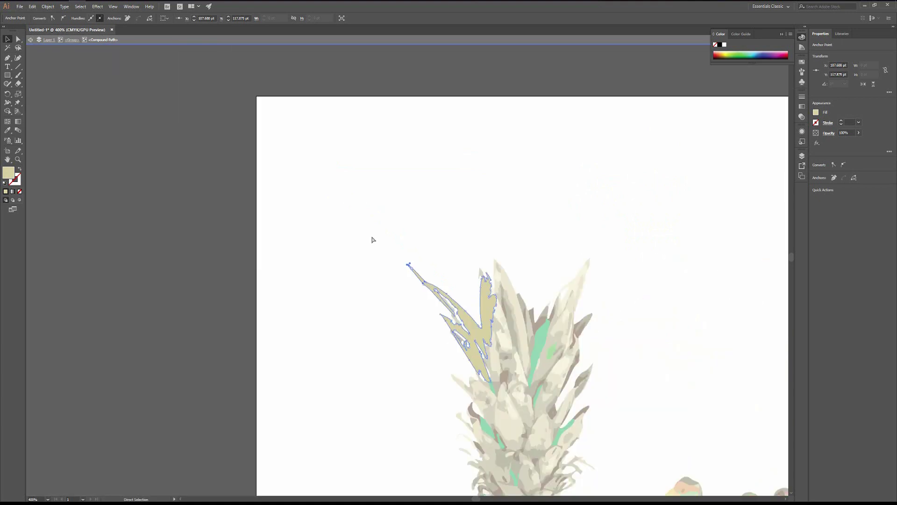
{"action": "scroll", "coordinate": [458, 206], "scroll_direction": "down", "scroll_amount": 5}
{"action": "scroll", "coordinate": [458, 206], "scroll_direction": "right", "scroll_amount": 3}
{"action": "key", "text": "ctrl"}
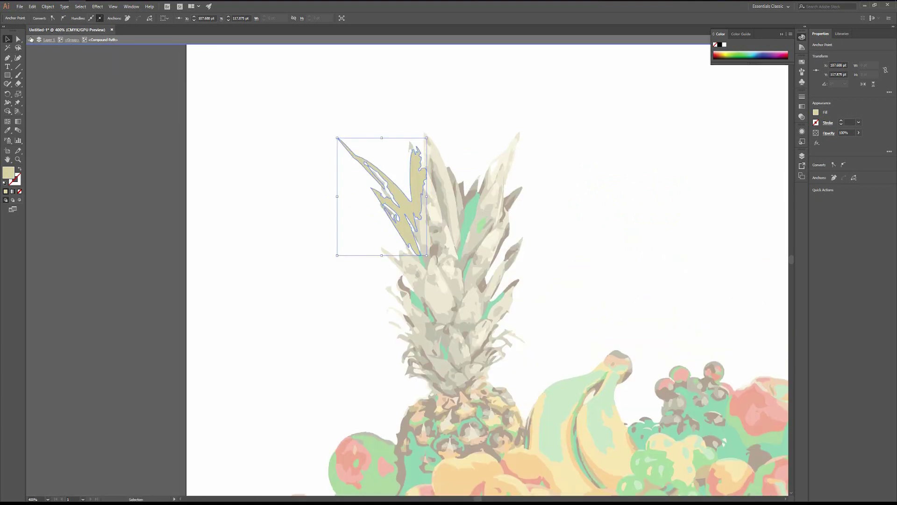
{"action": "left_click", "coordinate": [30, 40]}
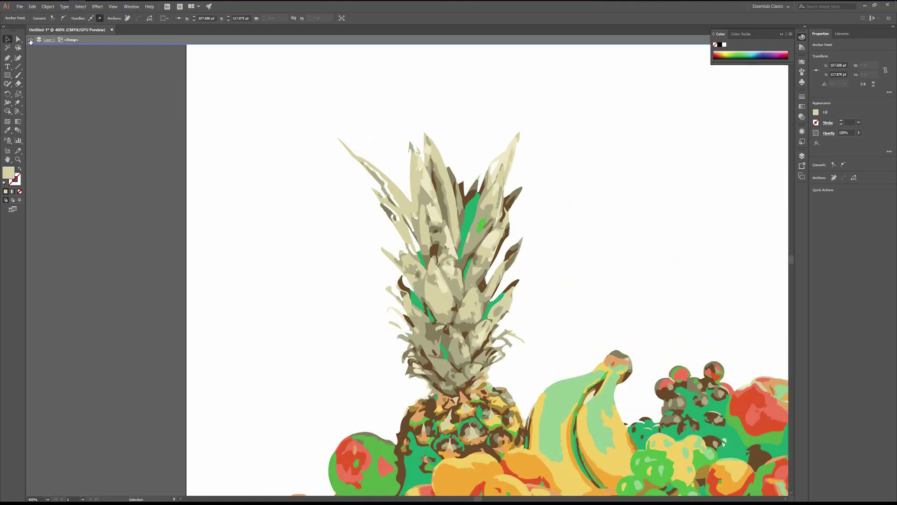
{"action": "left_click", "coordinate": [30, 40]}
{"action": "key", "text": "ctrl+minus"}
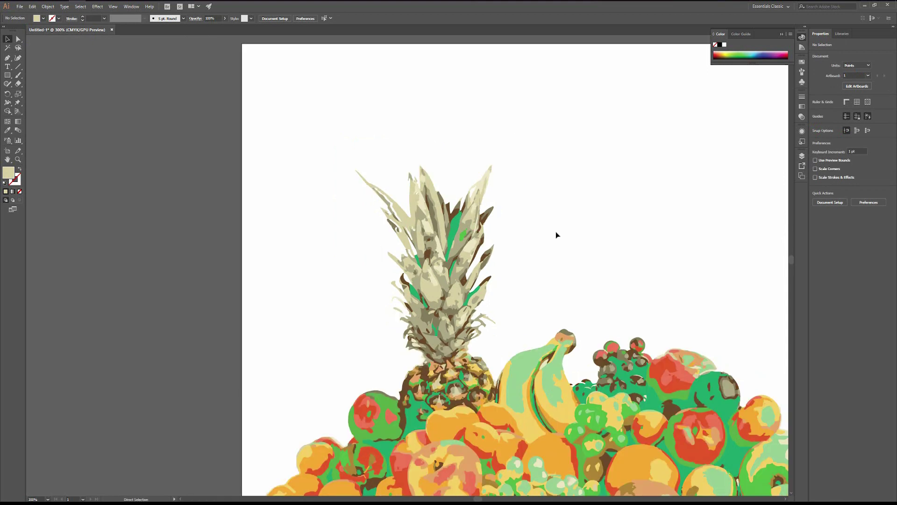
{"action": "key", "text": "ctrl+minus"}
{"action": "left_click_drag", "start_coordinate": [511, 266], "coordinate": [417, 177]}
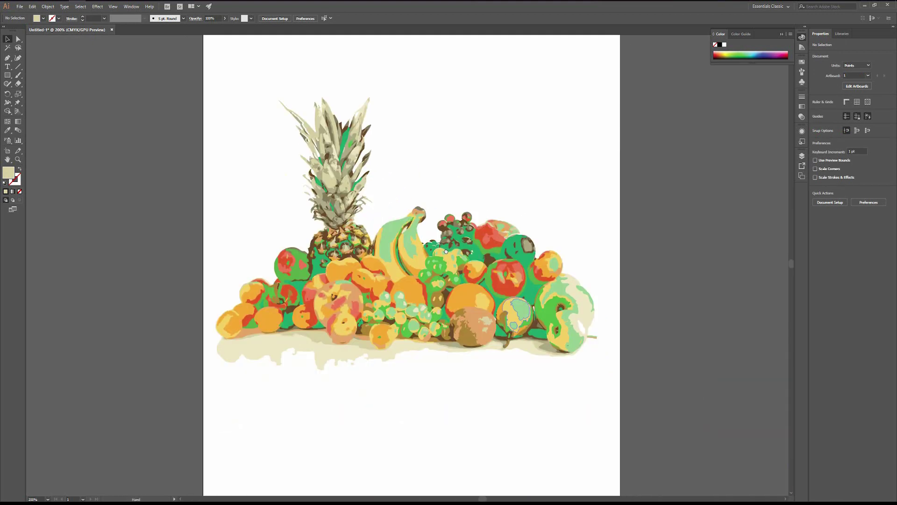